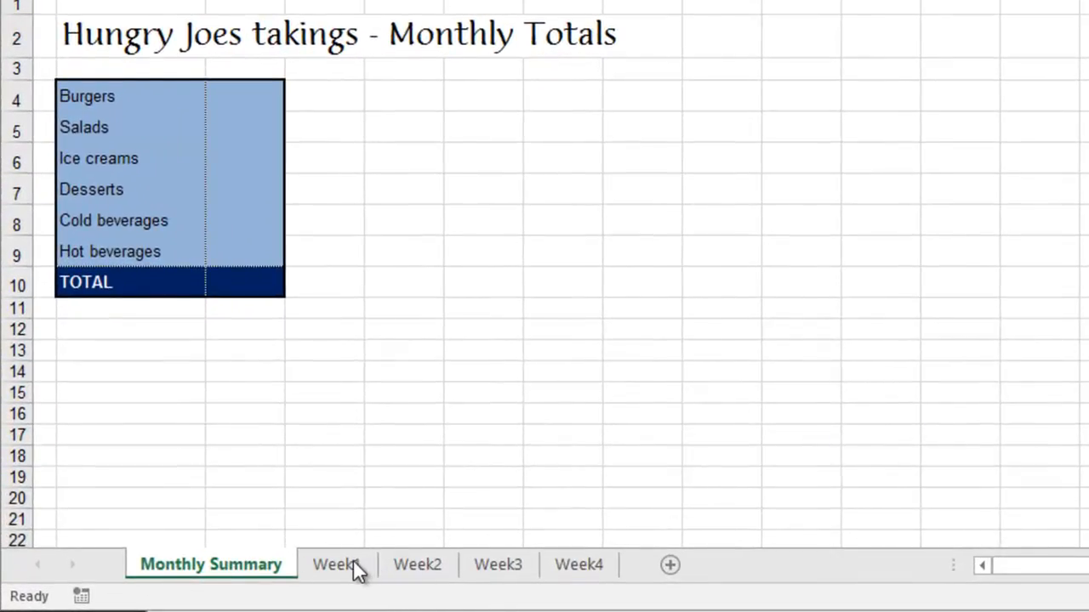
Review the Week1 through Week4 takings sheets, then return to Monthly Summary
click(345, 563)
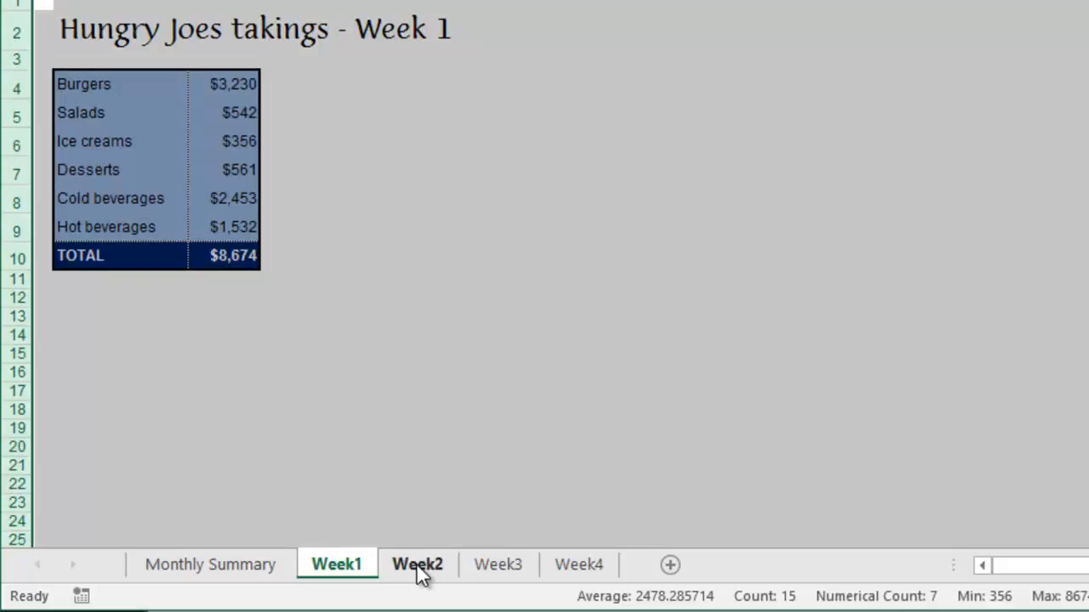
click(421, 481)
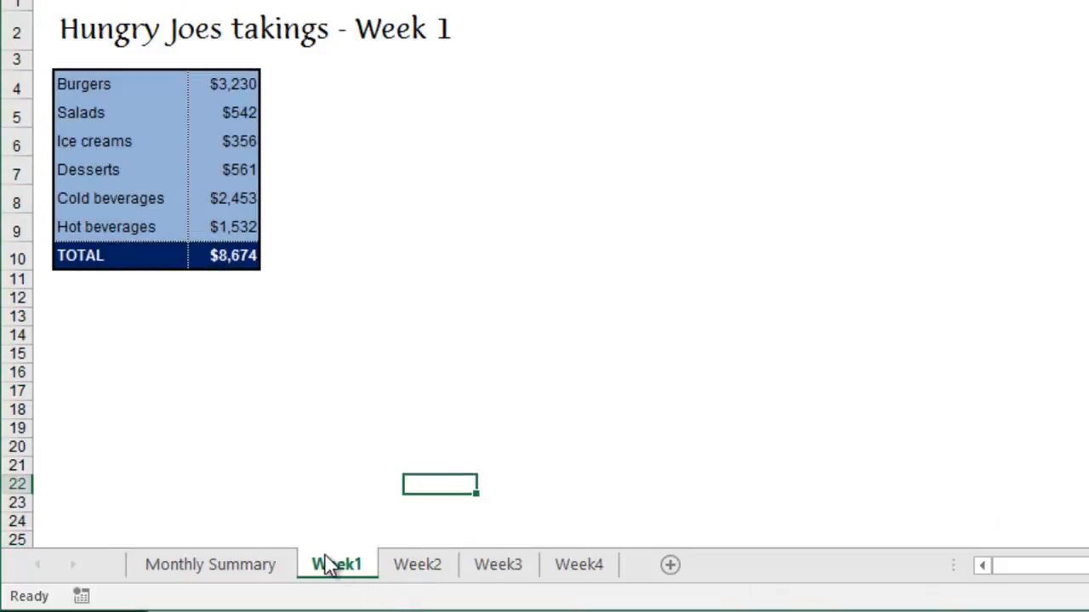
click(416, 565)
click(502, 566)
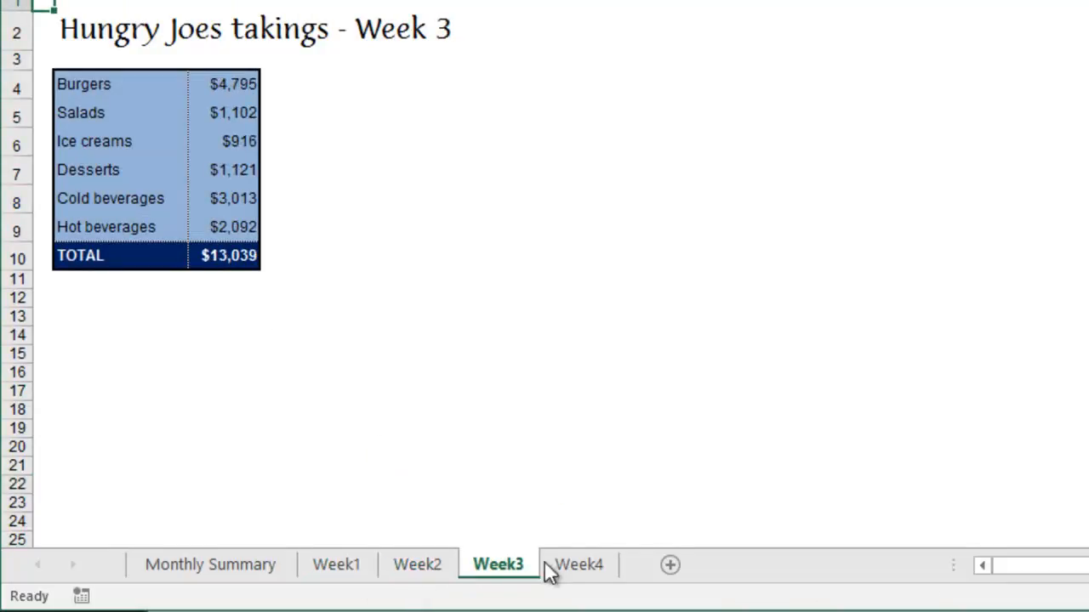
click(581, 565)
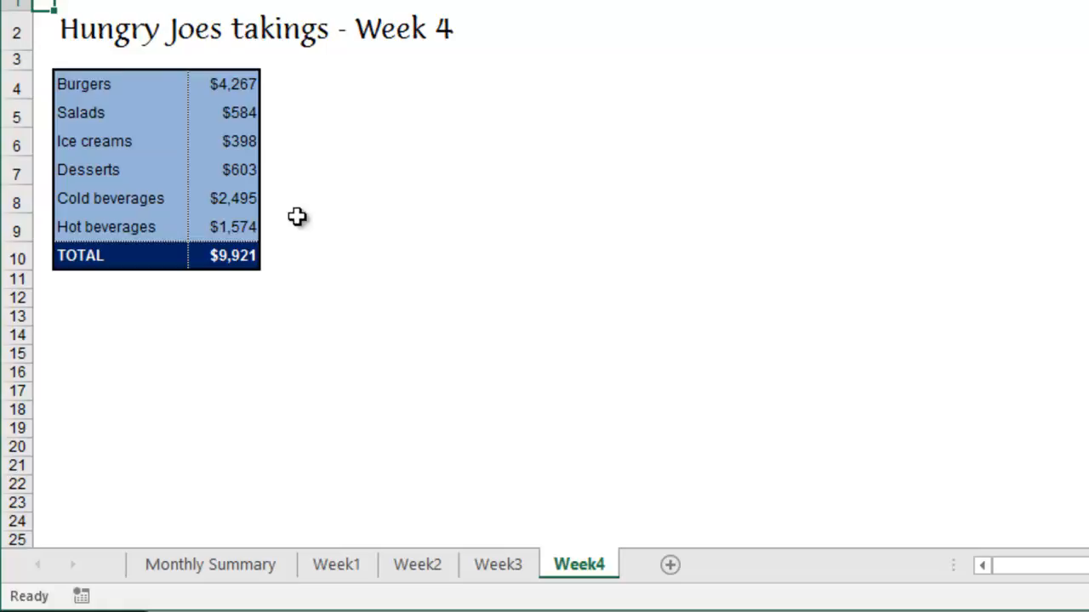
click(232, 565)
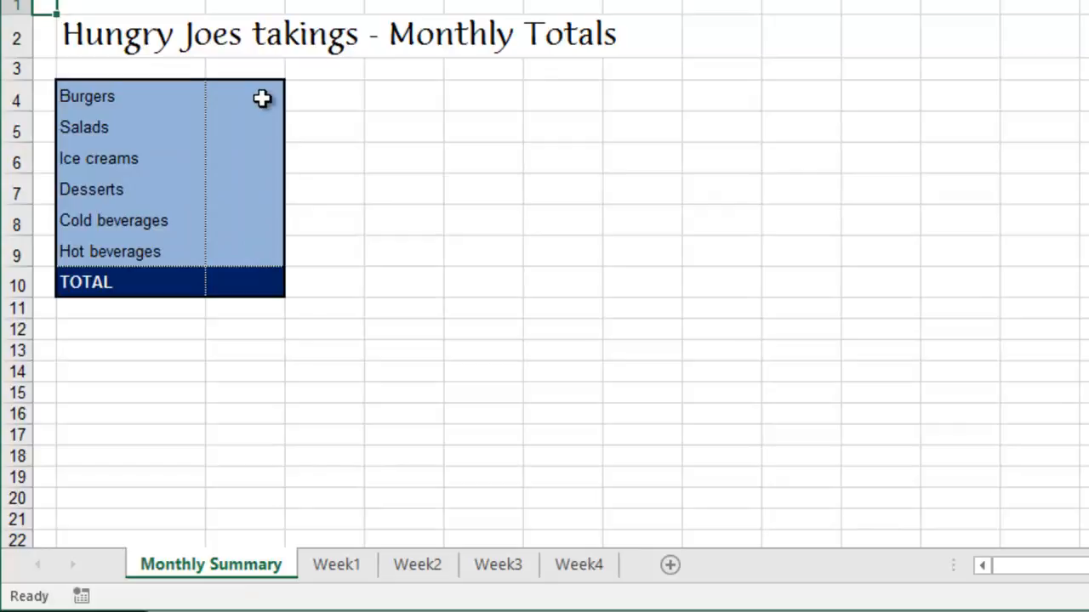
Start a consolidation for totals cells C4:C10 with Sum kept as the function
drag(259, 98, 247, 282)
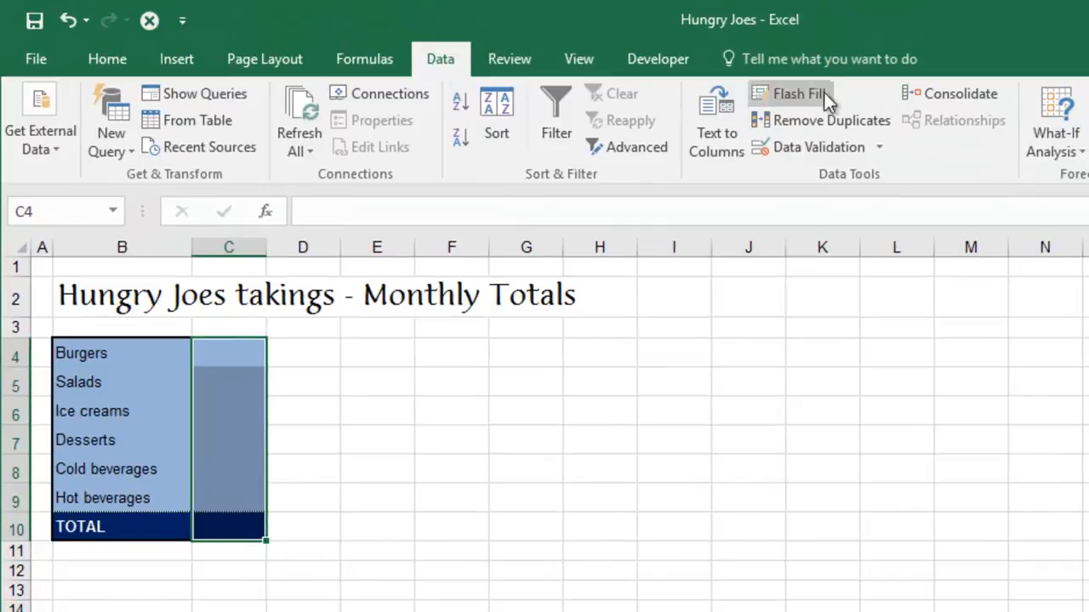
click(940, 93)
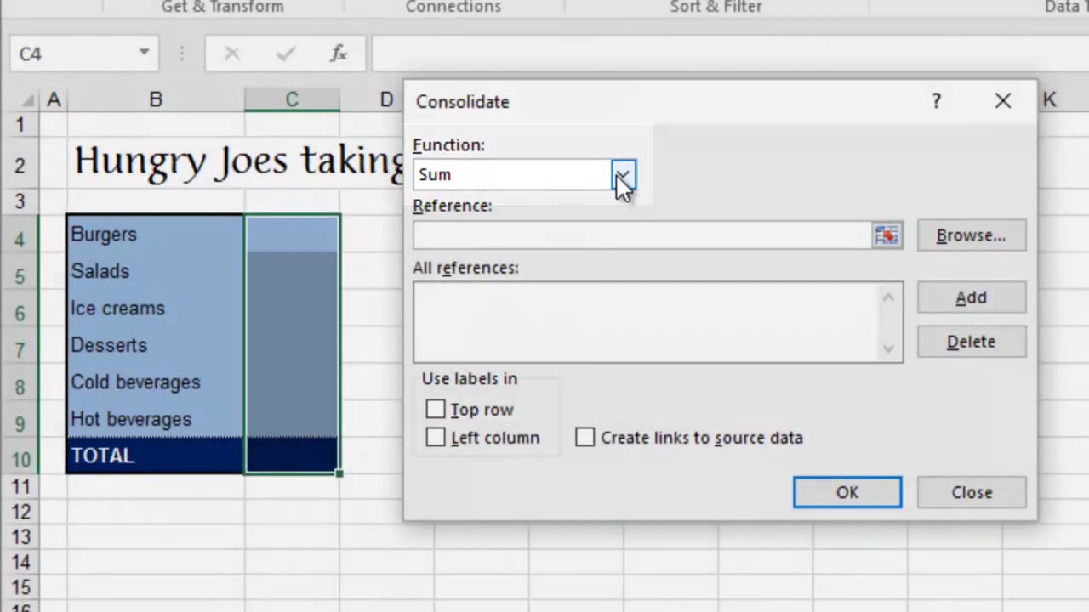
click(622, 177)
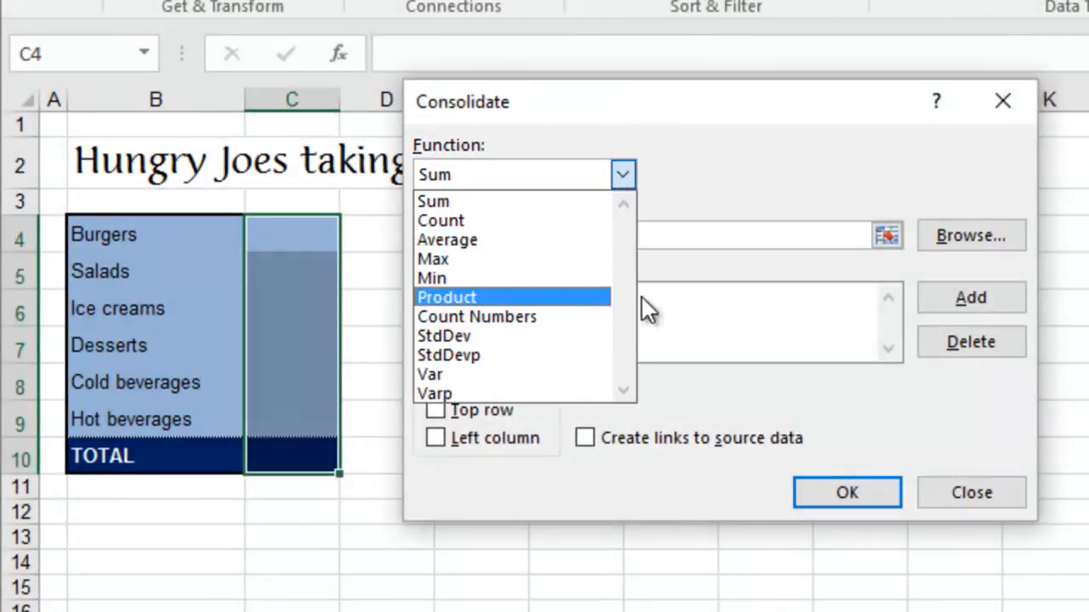
click(710, 186)
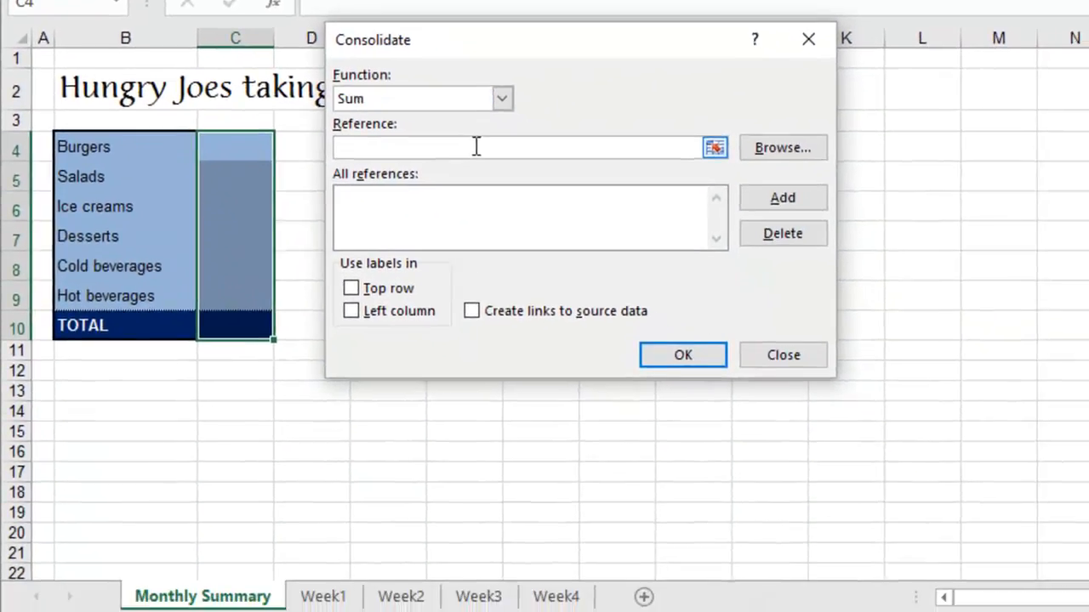
Add cells C4:C10 from Week1, Week2, Week3 and Week4 as the consolidation sources
click(320, 588)
drag(212, 131, 220, 295)
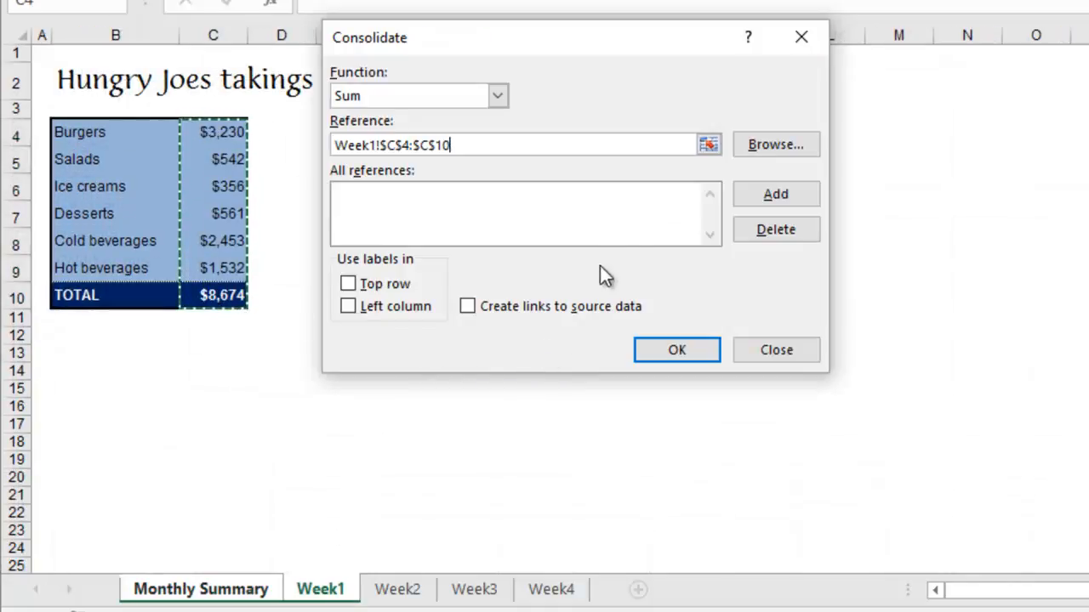
click(772, 193)
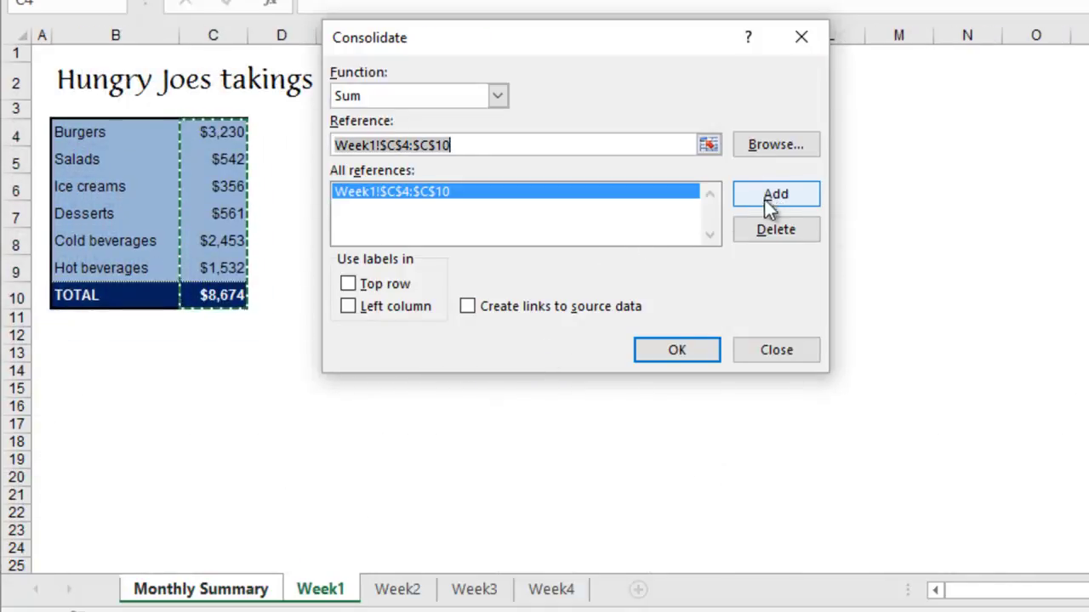
click(397, 589)
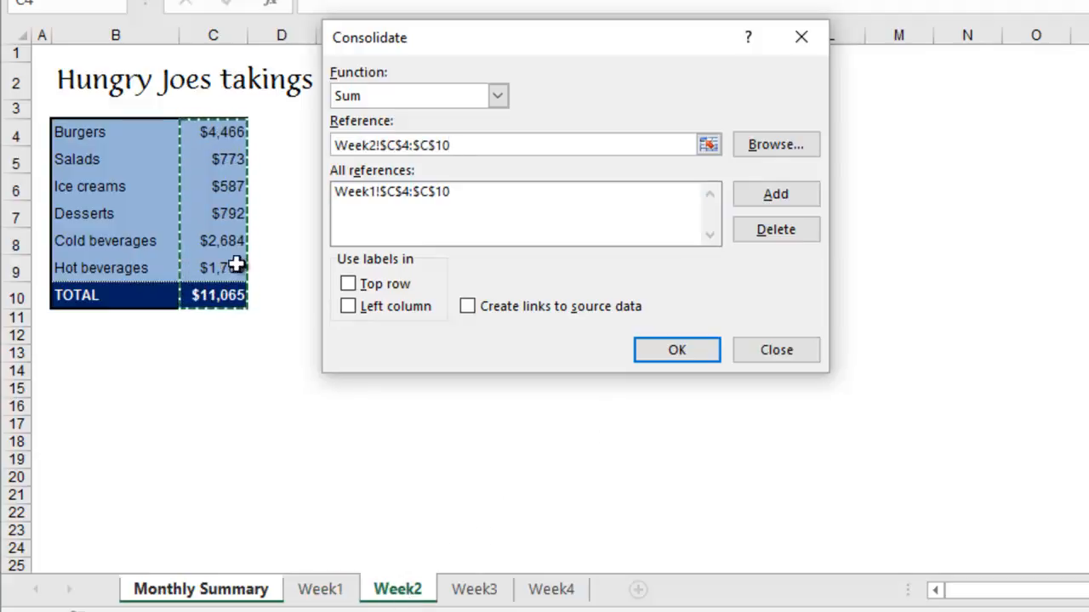
click(776, 193)
click(473, 589)
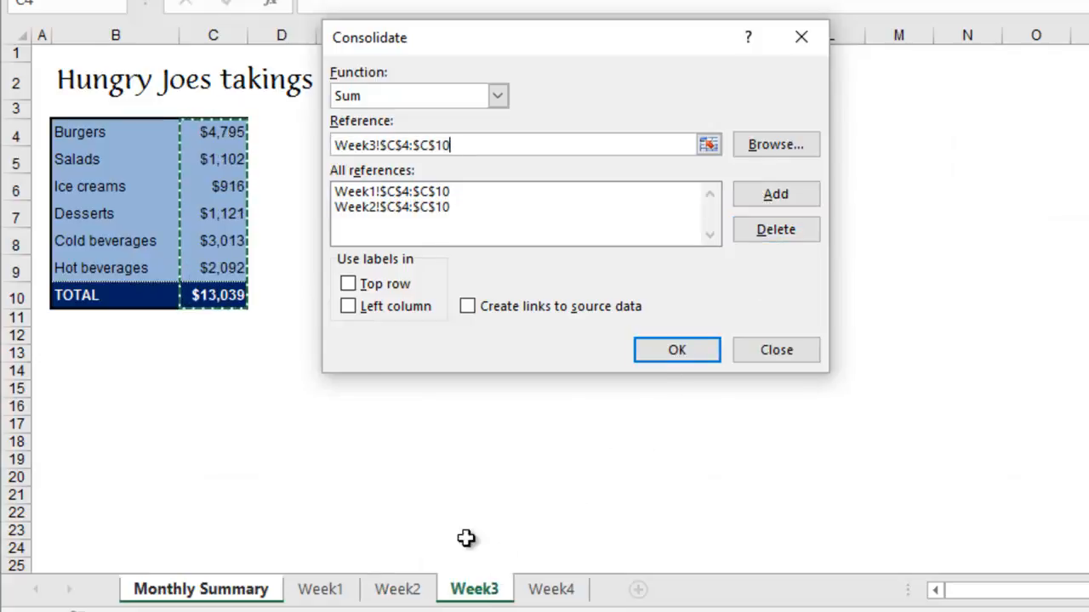
click(775, 193)
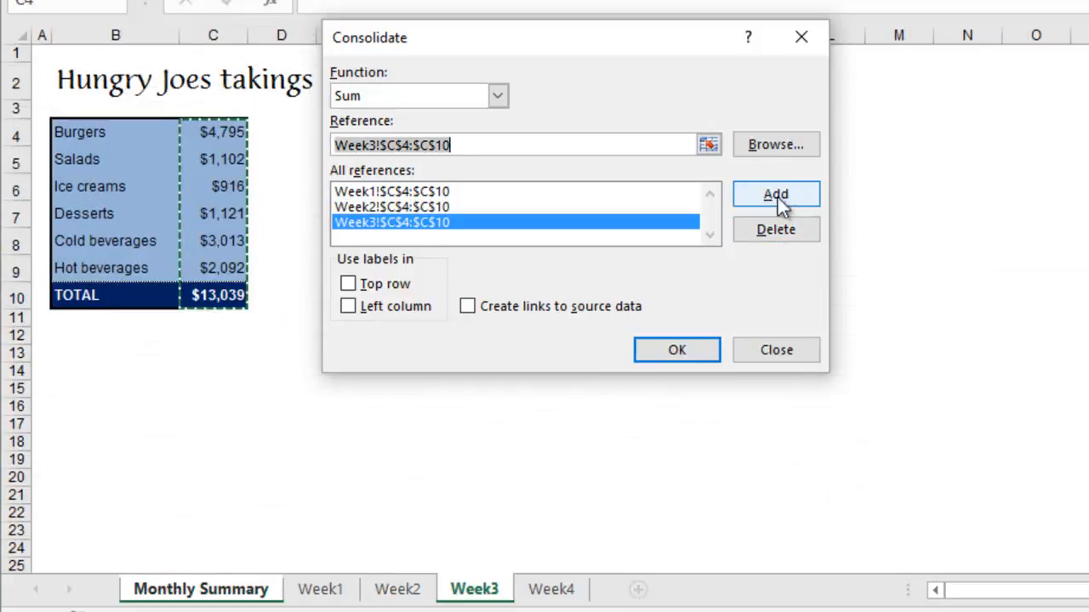
click(551, 589)
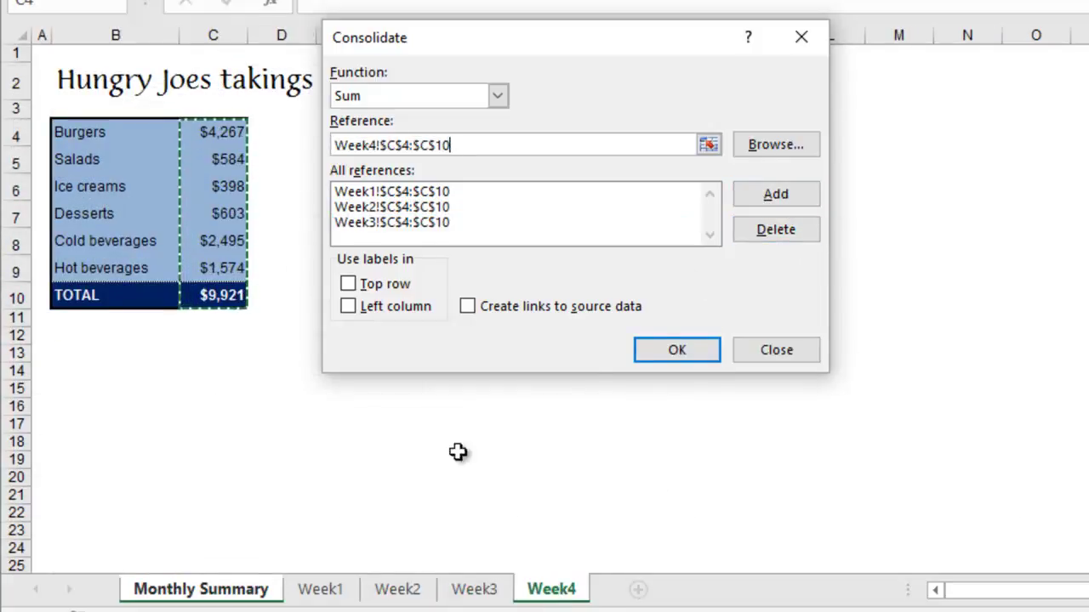
click(775, 193)
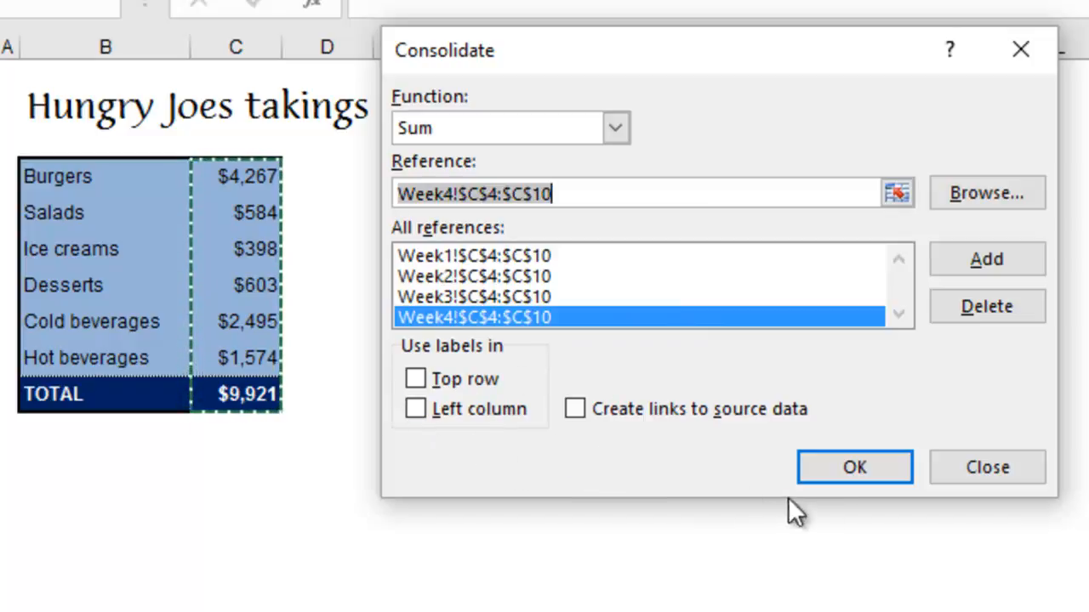
Apply the consolidation, confirm the totals are plain values, then delete them from the column
click(867, 469)
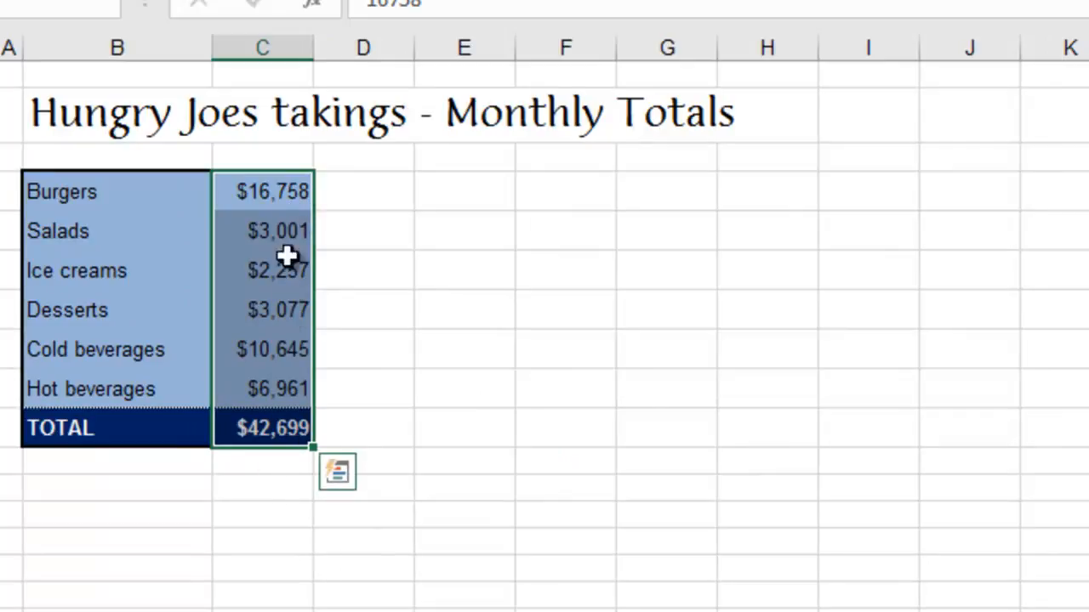
click(272, 192)
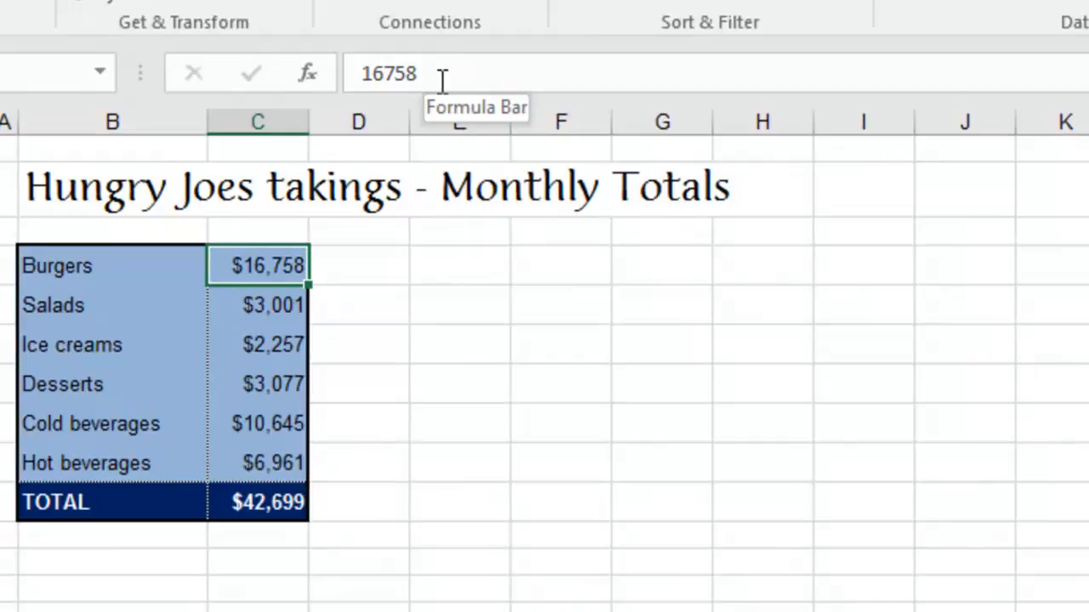
key(shift+Down)
key(shift+Down)
key(shift+Down)
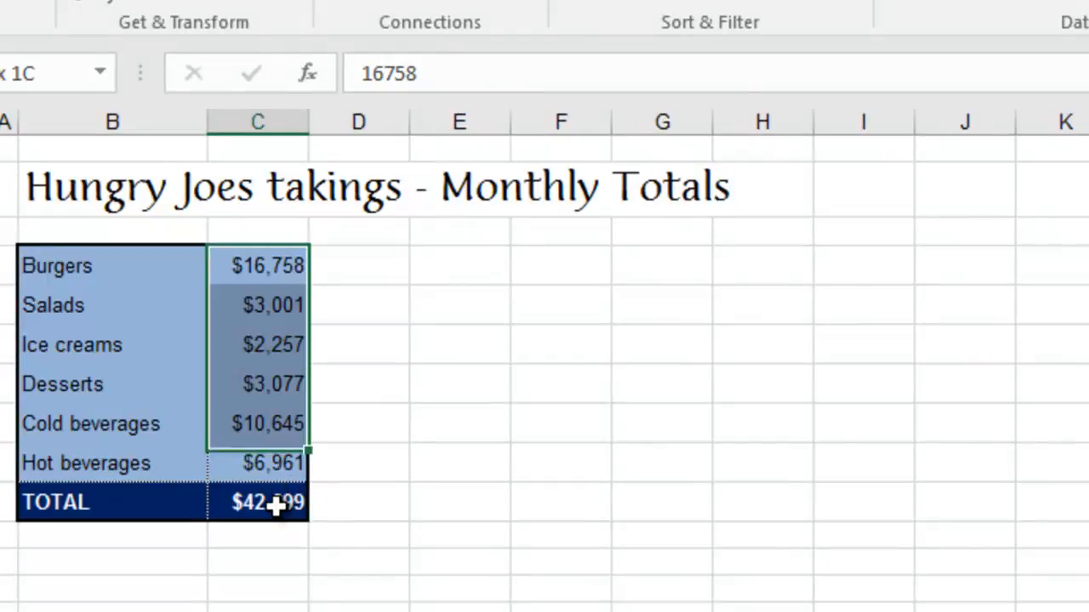
key(shift+Down)
key(shift+Down)
key(Delete)
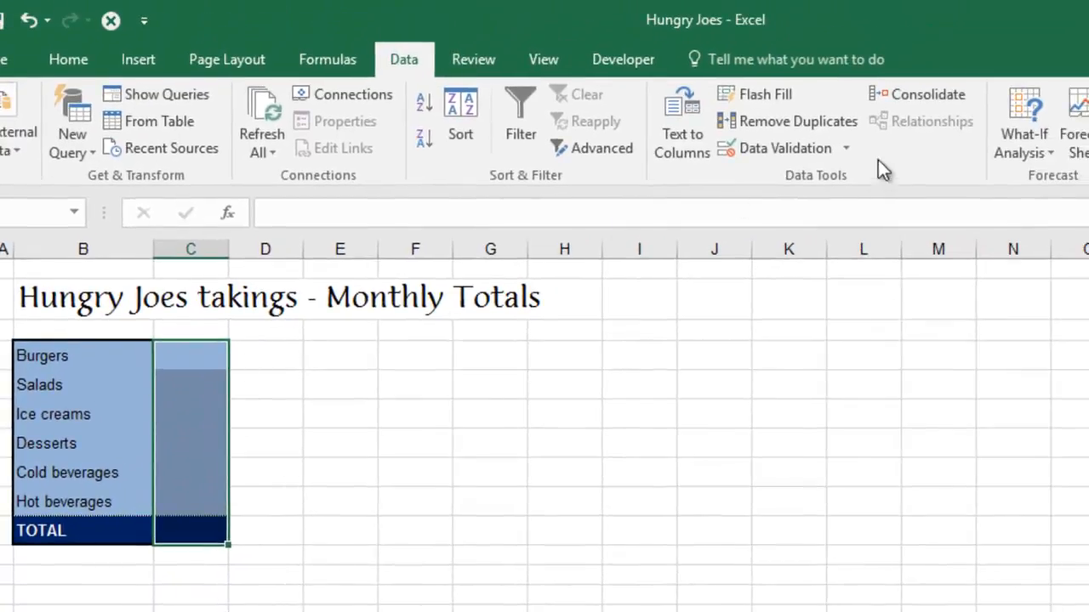
Rerun the consolidation with Create links to source data on, giving linked SUM totals of $42,699
click(919, 95)
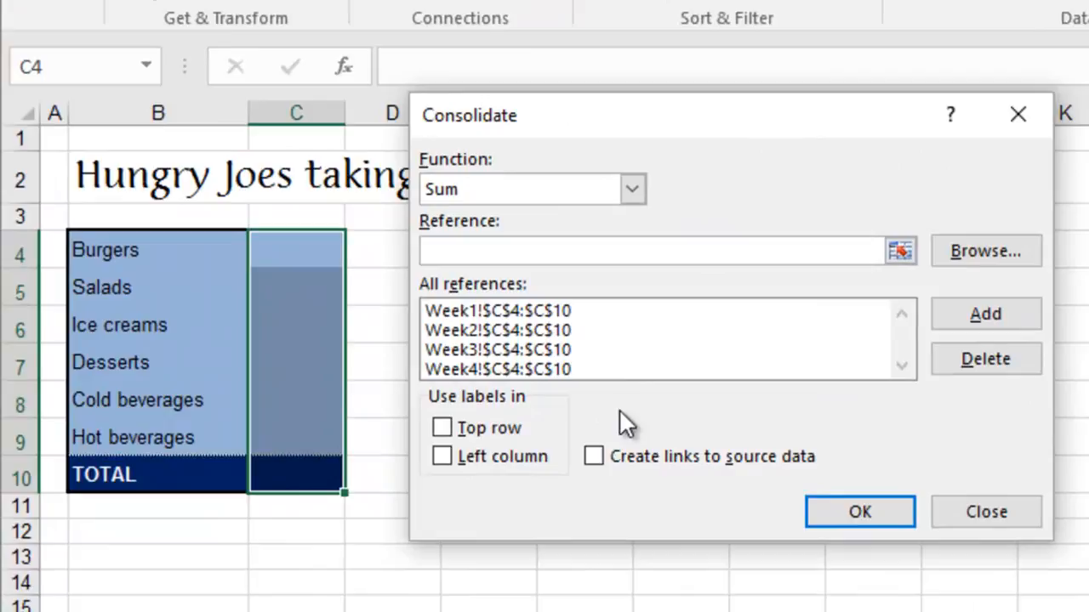
click(594, 456)
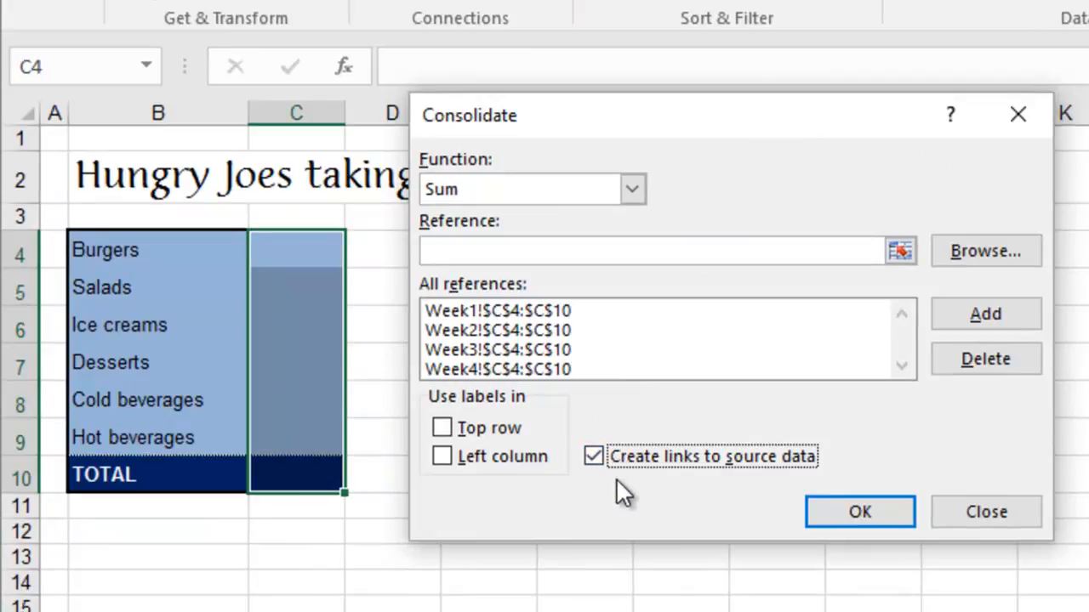
click(859, 512)
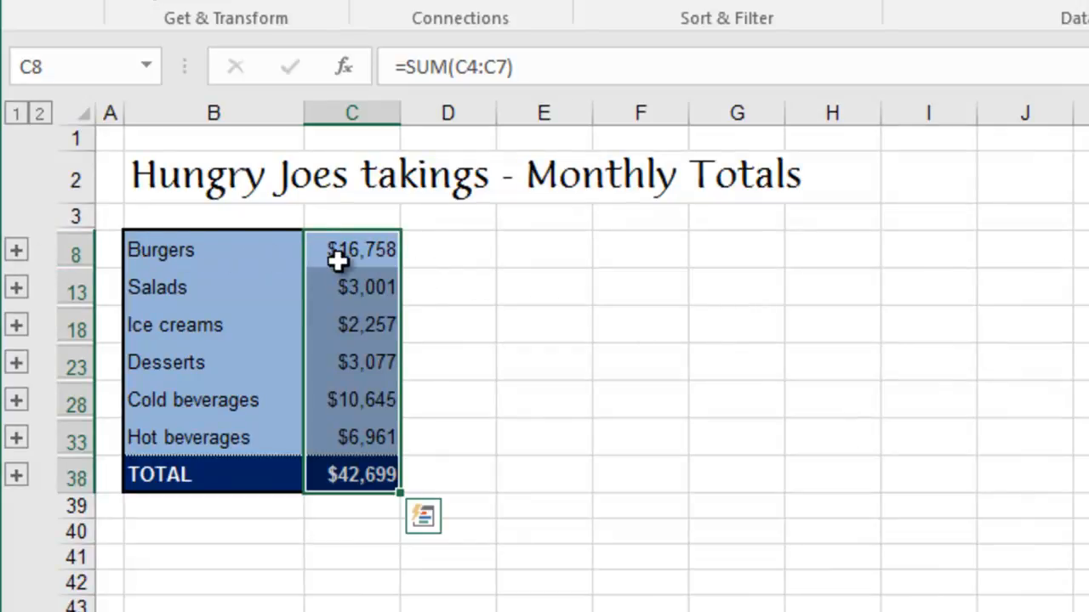
Expand the Burgers group, check its linked weekly figures and SUM formula, then collapse it
click(17, 252)
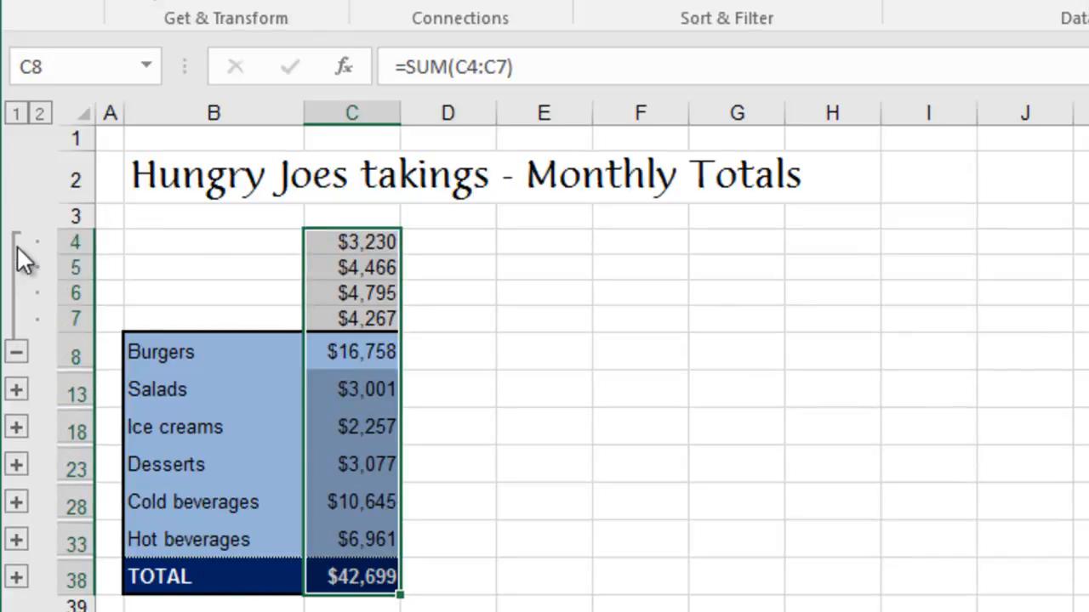
click(340, 244)
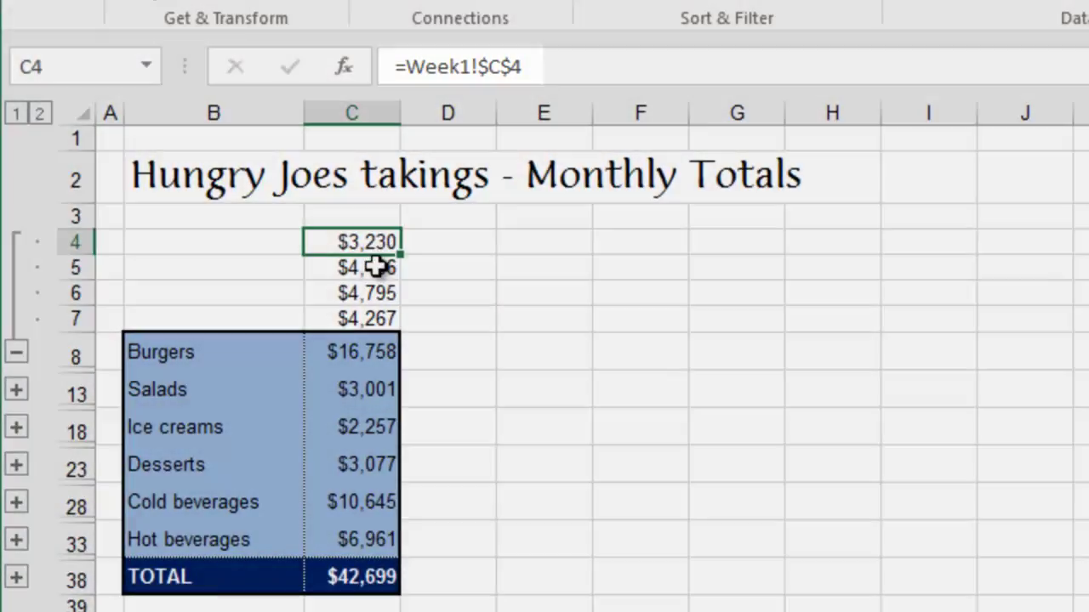
click(366, 267)
click(366, 294)
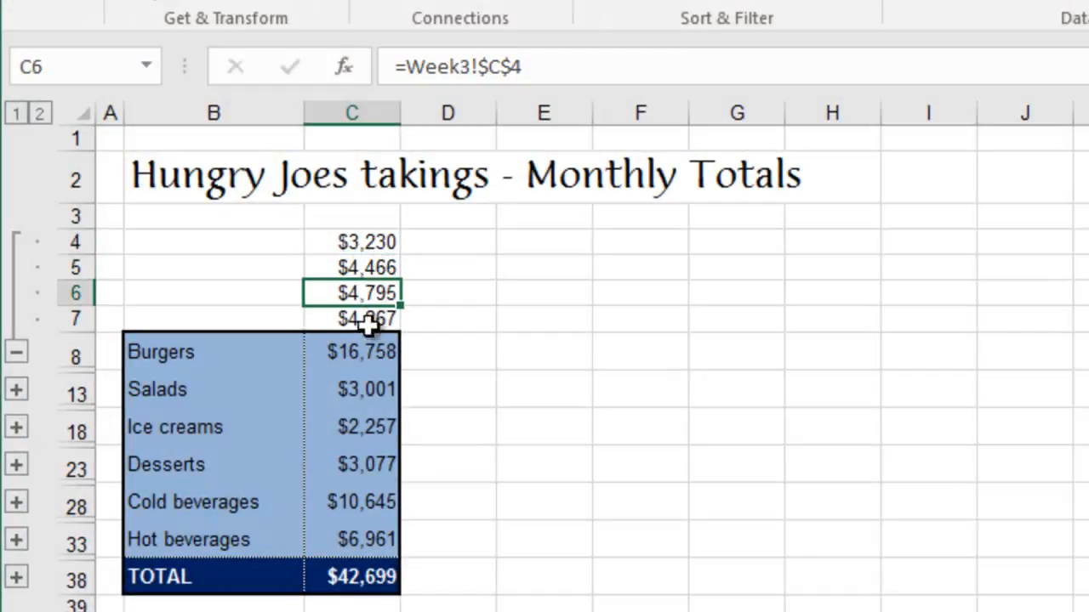
click(368, 349)
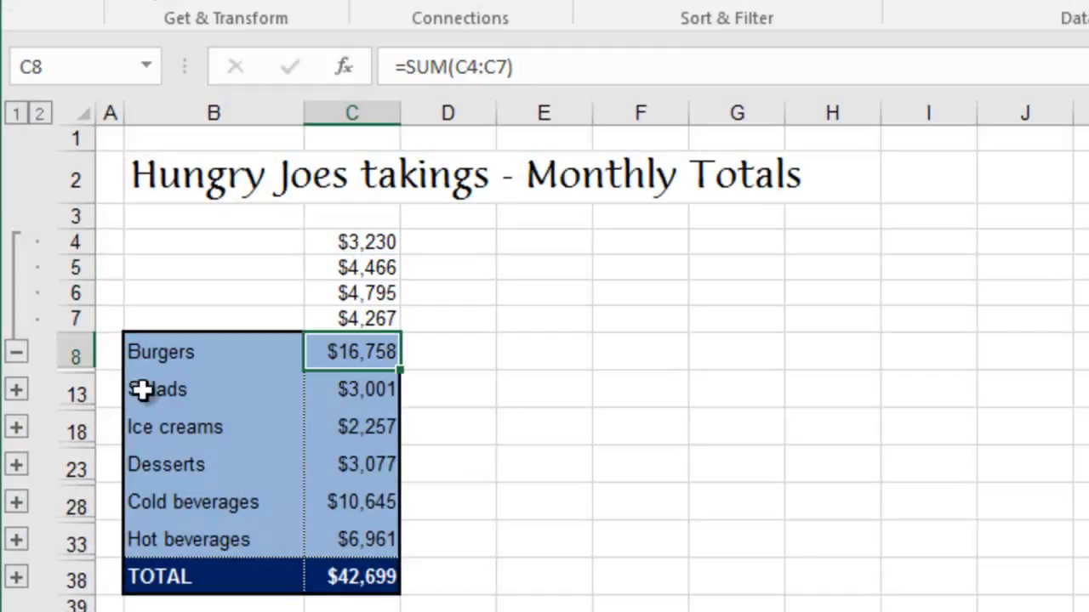
click(15, 352)
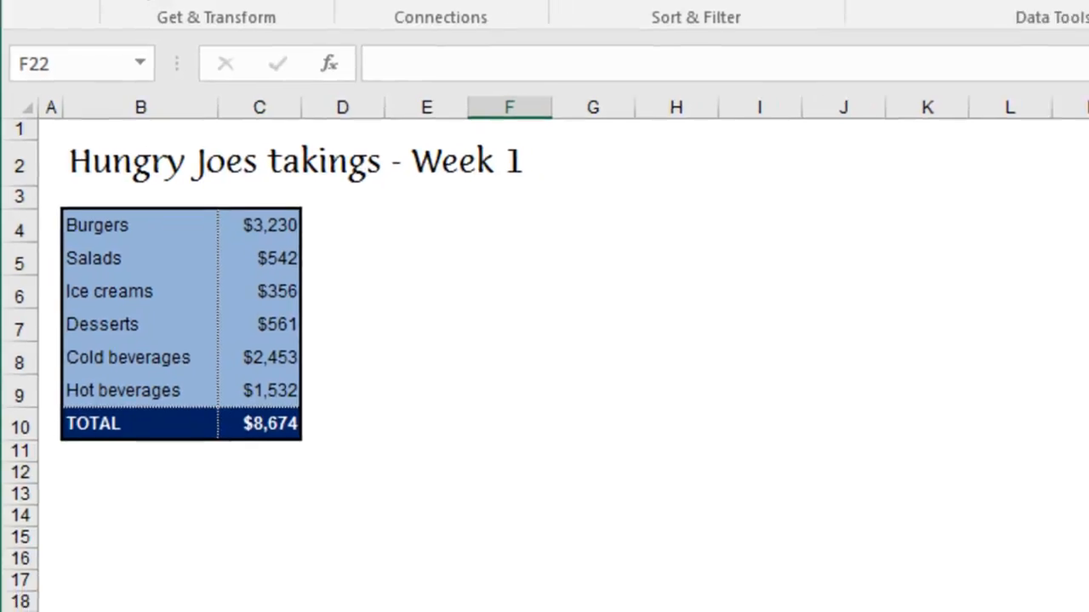
Insert blank rows above Salads and above Cold beverages in the Week1 table
click(17, 188)
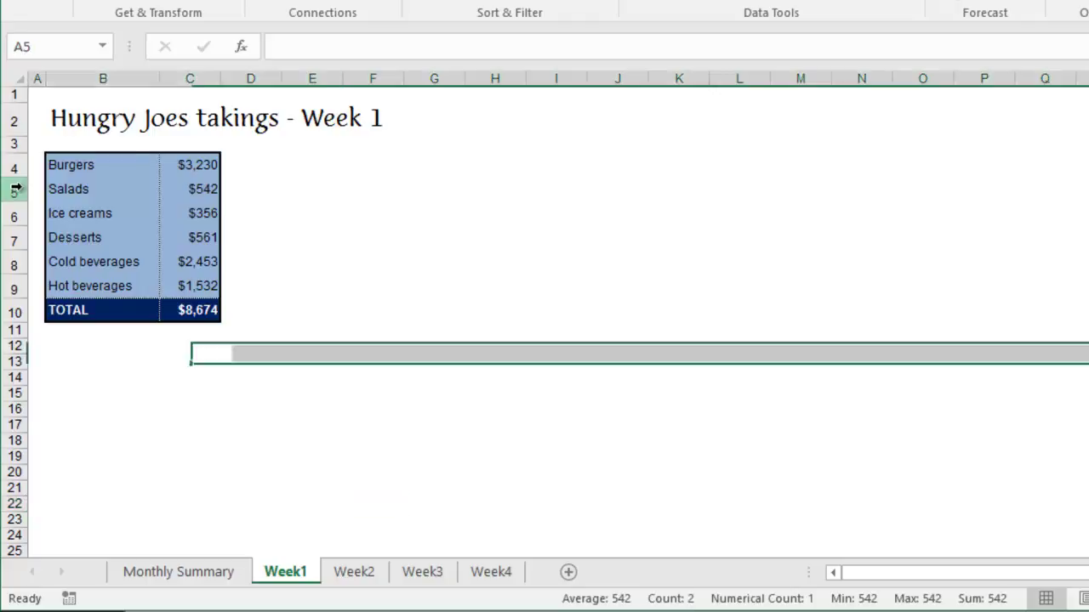
right_click(15, 189)
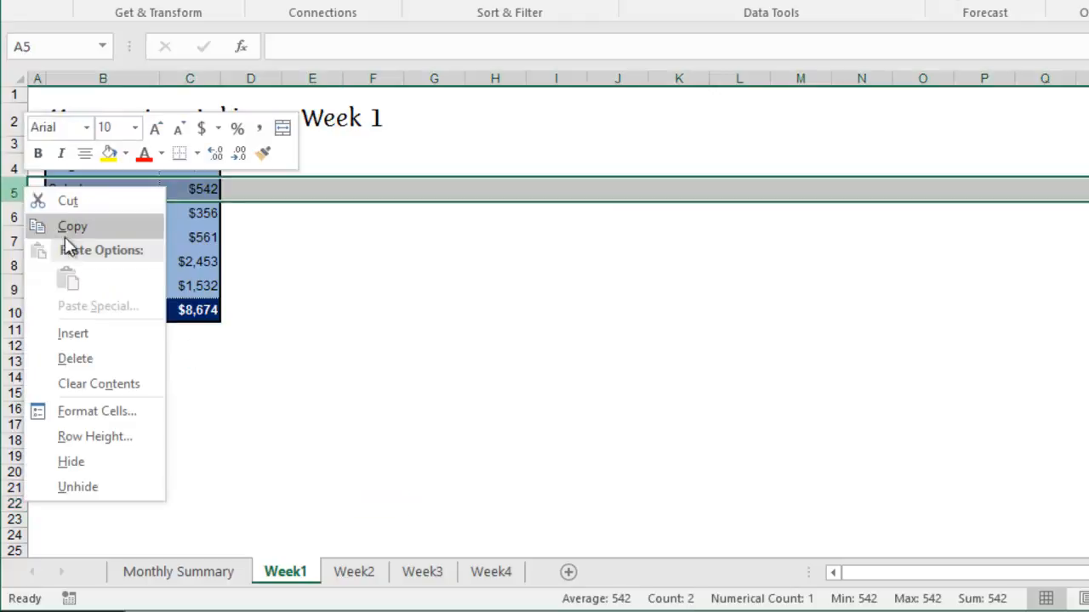
click(85, 336)
right_click(16, 281)
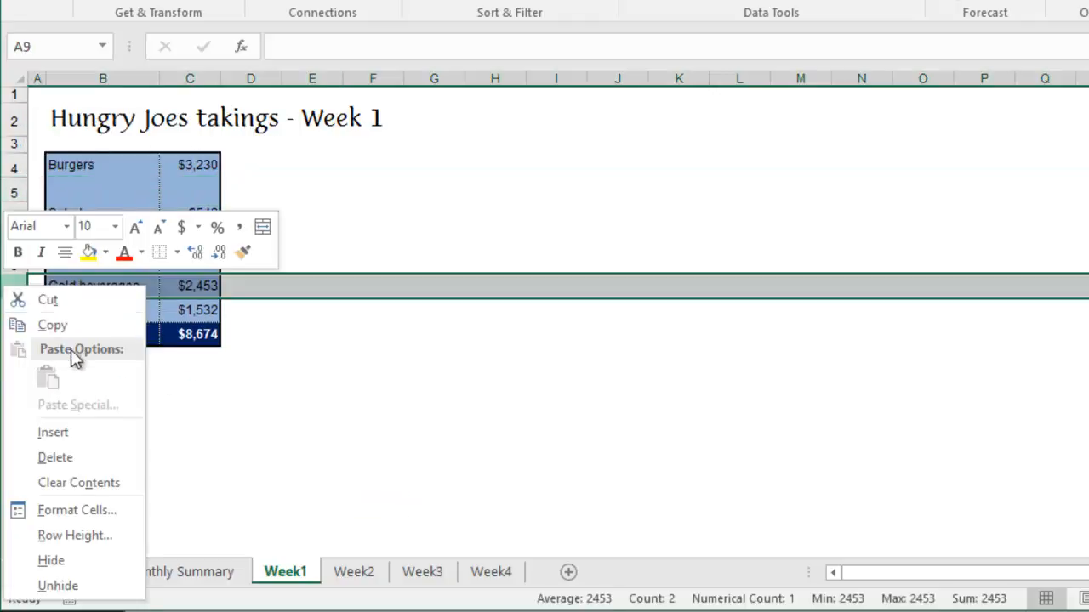
click(53, 428)
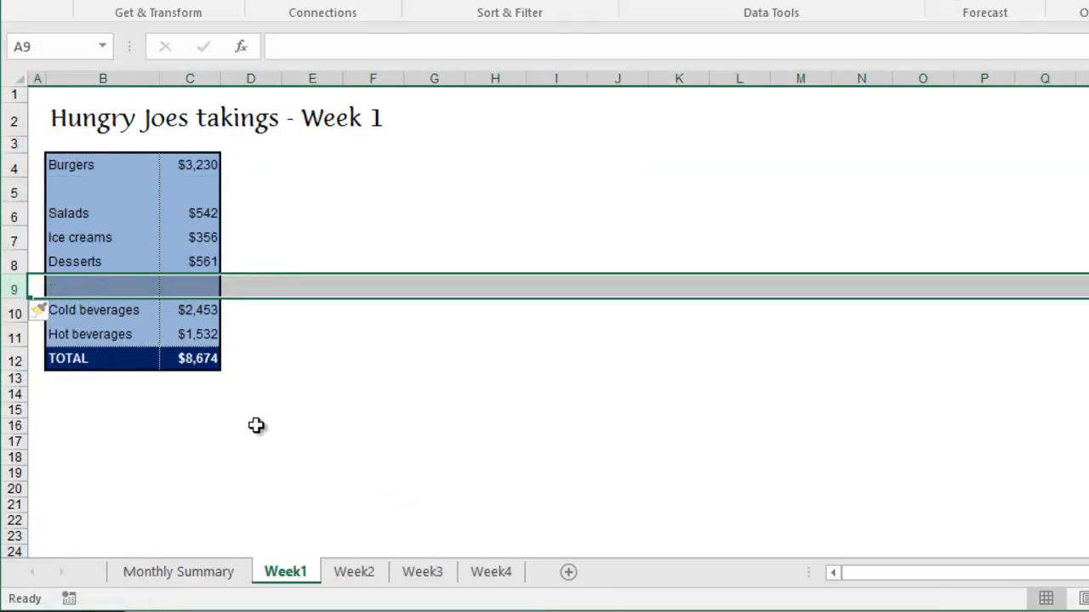
Move the Week2 and Week3 tables to new spots, then return to Monthly Summary
click(353, 572)
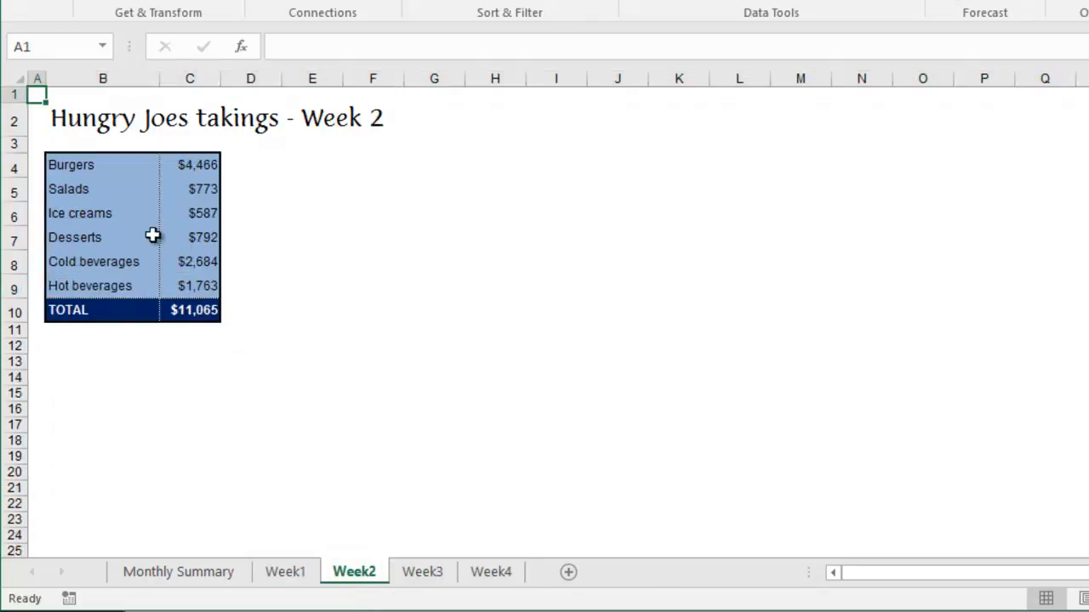
mouse_move(81, 166)
mouse_down()
mouse_move(185, 312)
mouse_move(387, 418)
mouse_up()
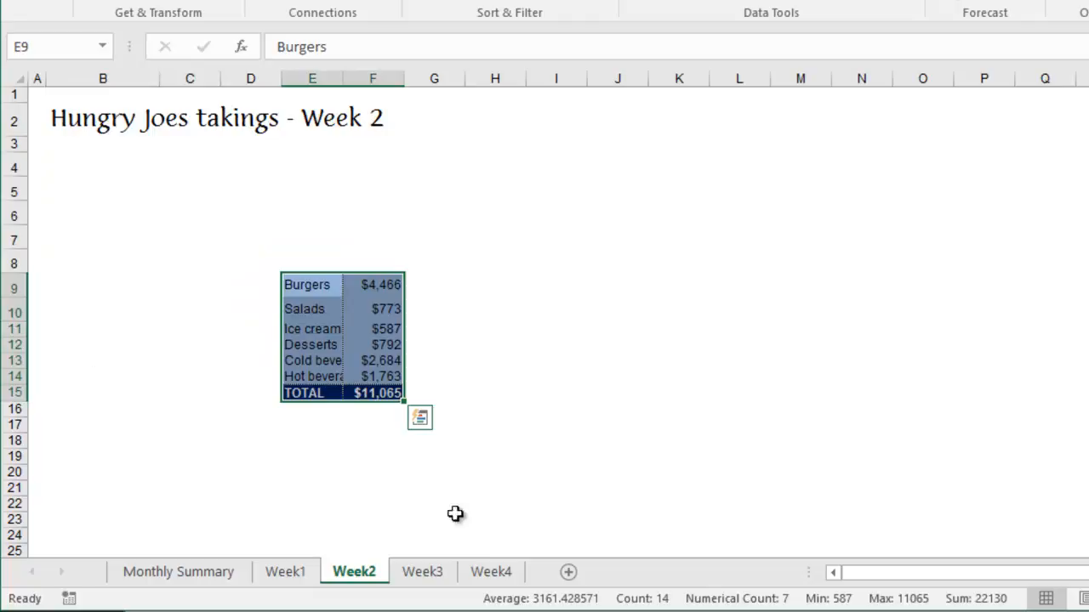
click(422, 571)
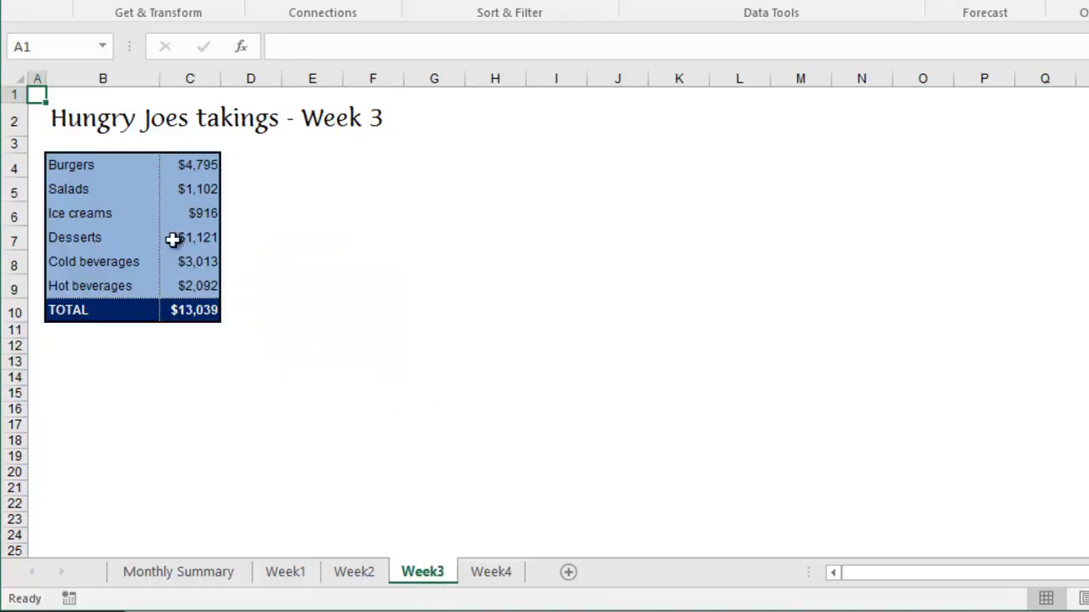
mouse_move(94, 165)
mouse_down()
mouse_move(187, 312)
mouse_move(426, 351)
mouse_up()
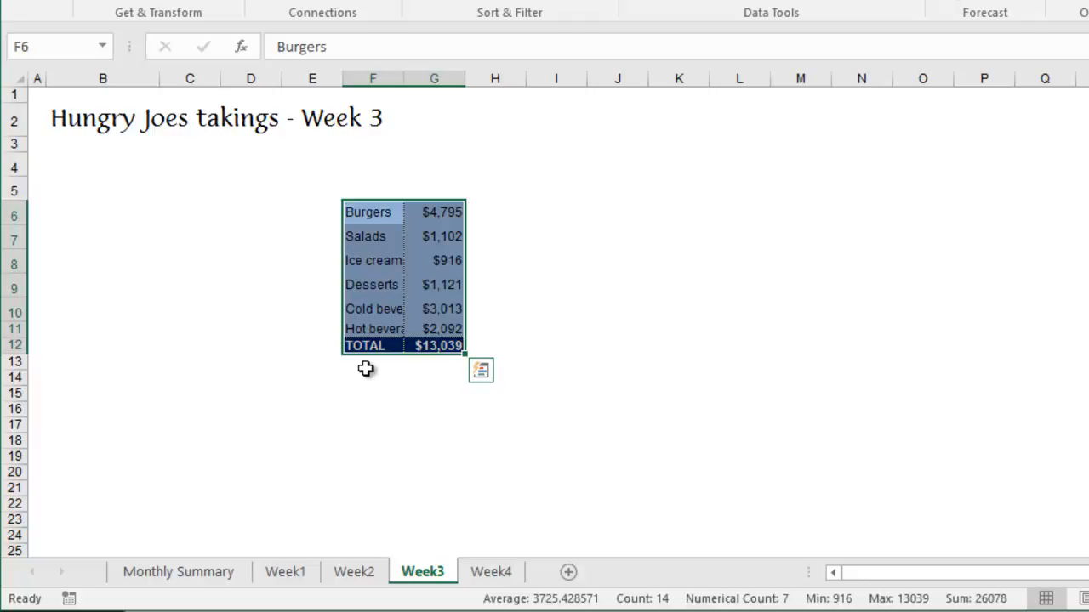
click(178, 571)
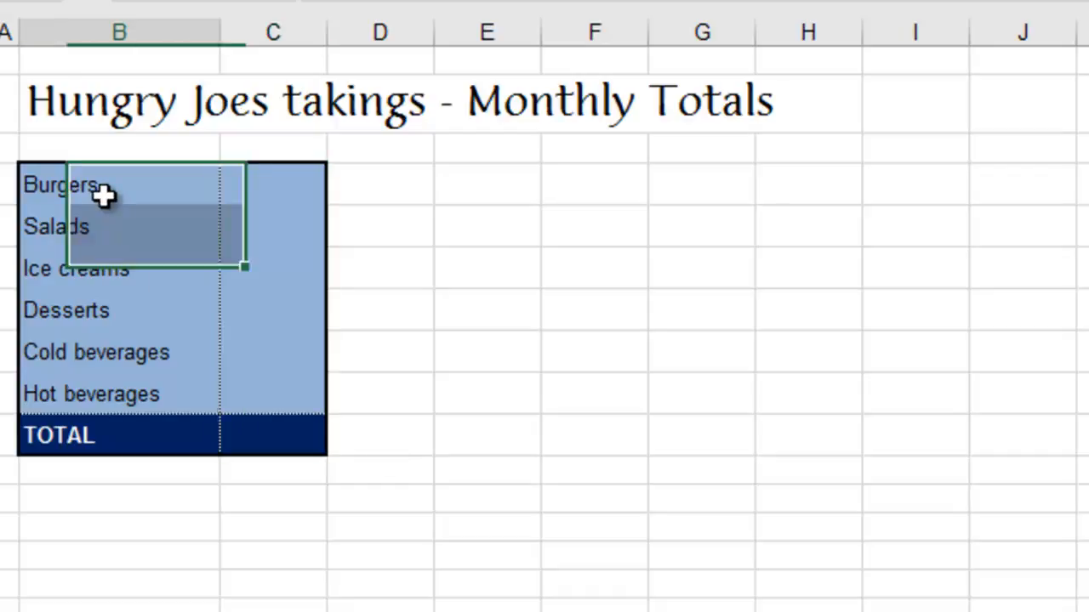
Select the Monthly Totals table B4:C10 and delete all four old Week references from the consolidation
drag(102, 187, 265, 443)
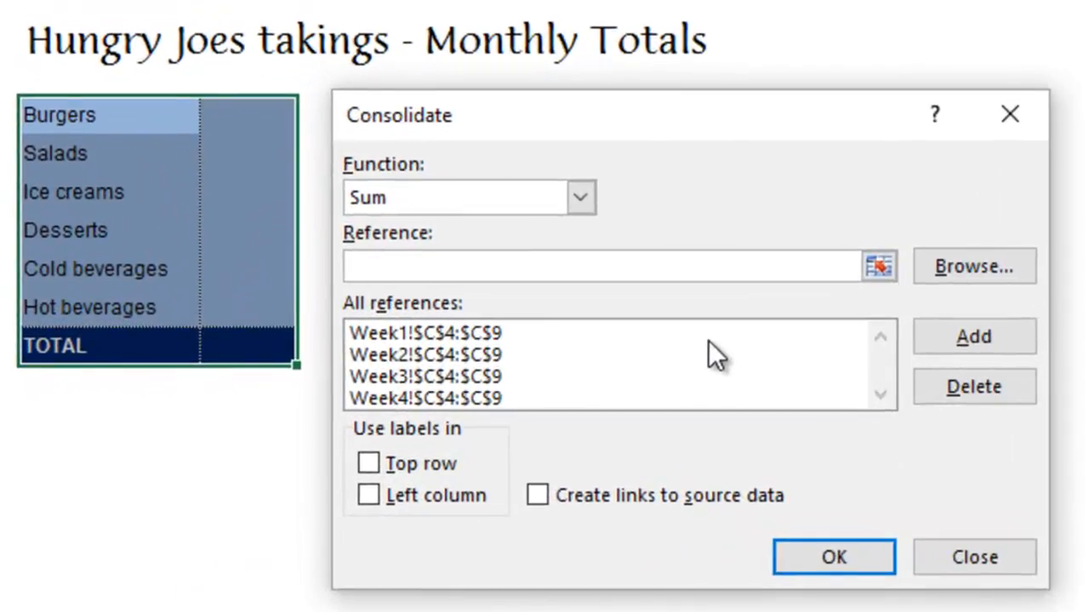
click(709, 333)
click(979, 383)
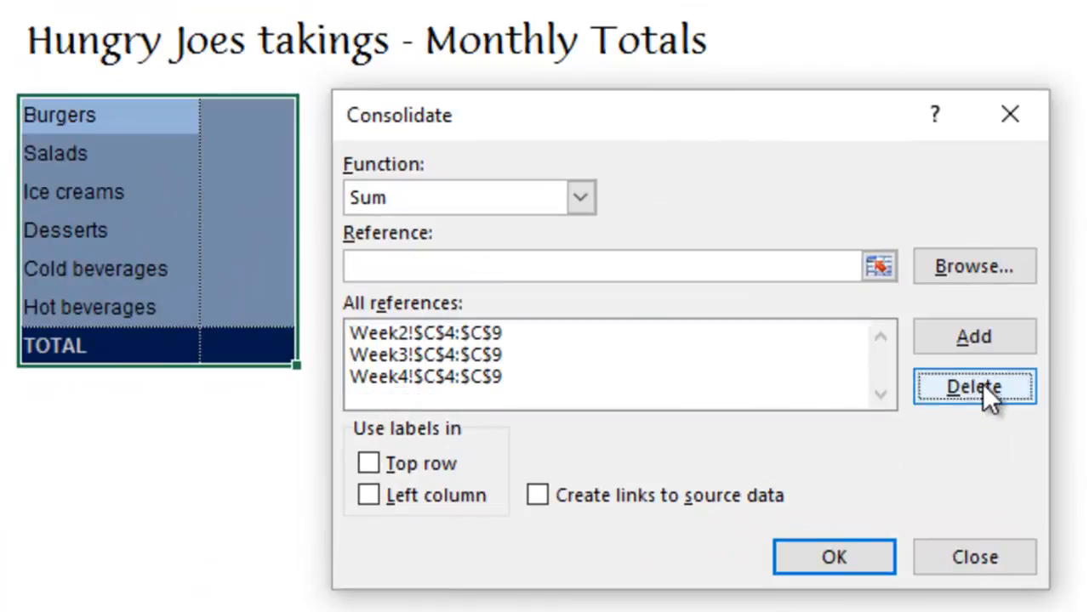
click(828, 333)
click(951, 388)
click(801, 334)
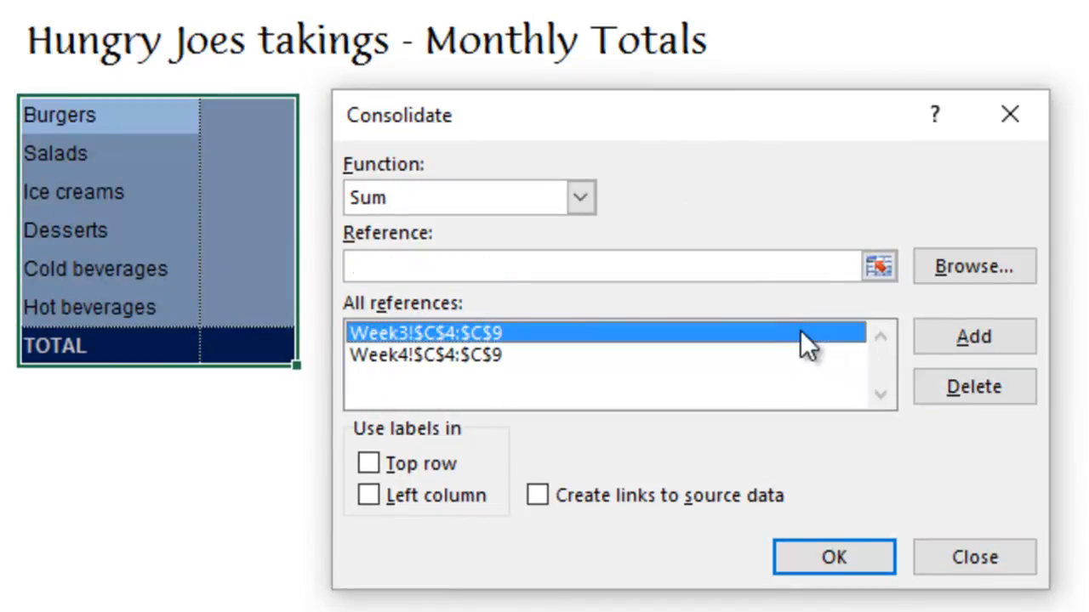
click(986, 388)
click(816, 333)
click(972, 385)
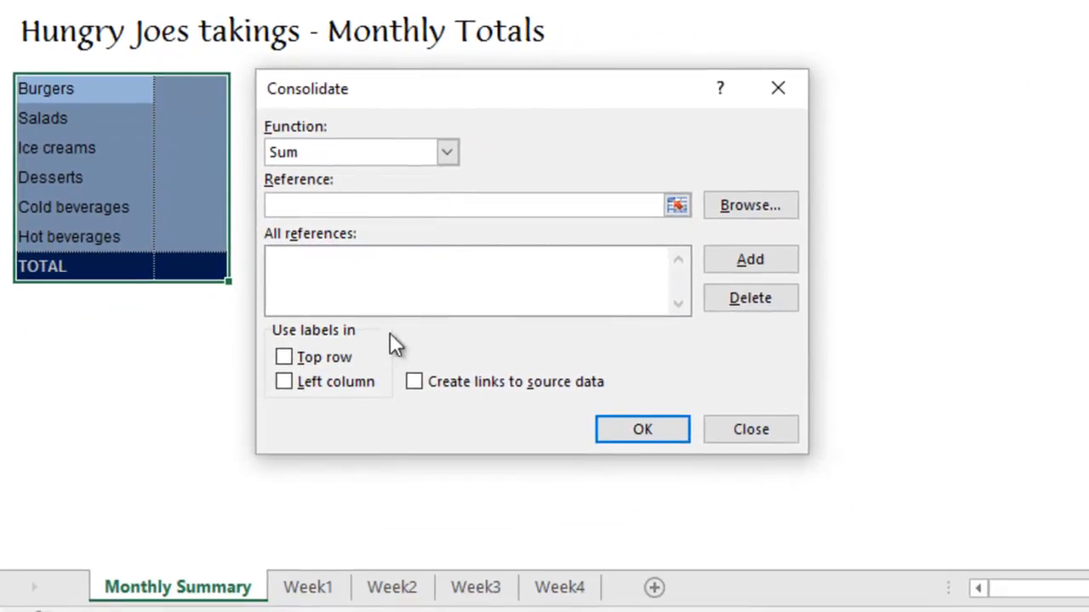
Add Week1's B4:C12 table and Week2's relocated E12:F18 table as sources
click(308, 587)
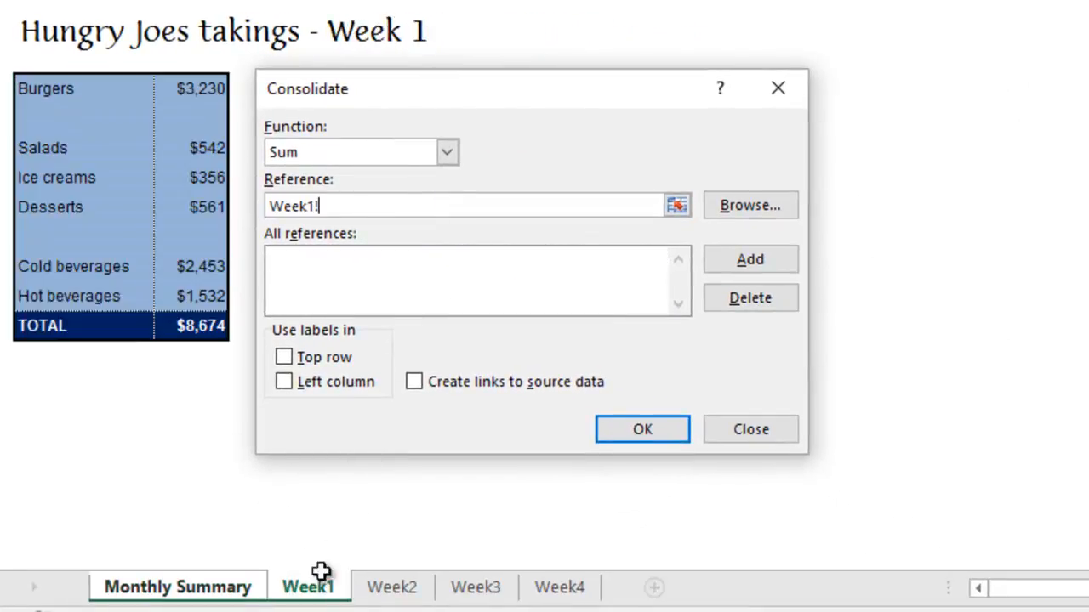
drag(47, 88, 196, 332)
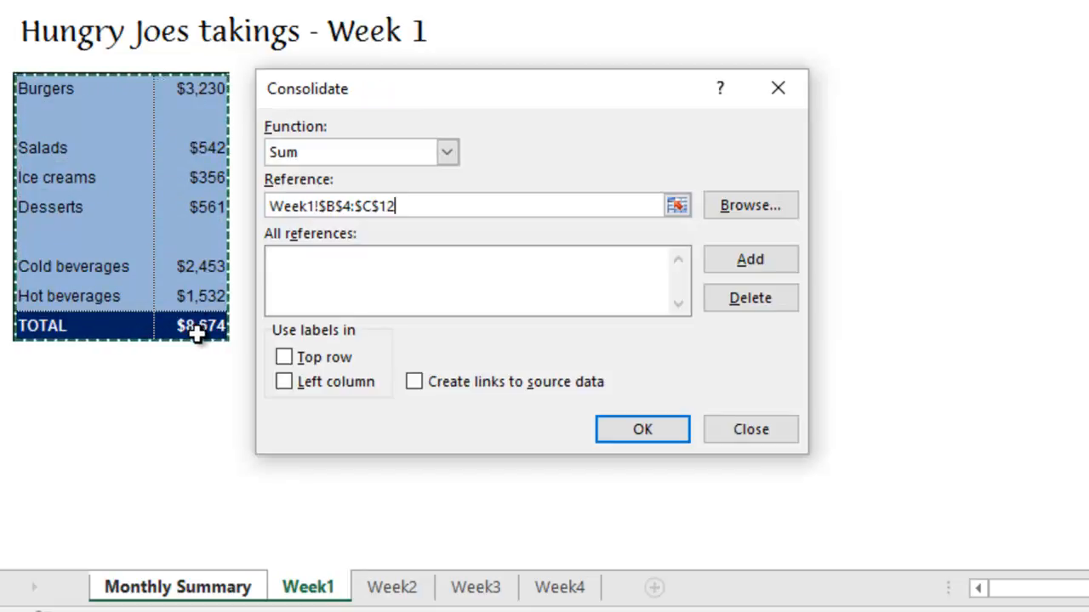
click(749, 259)
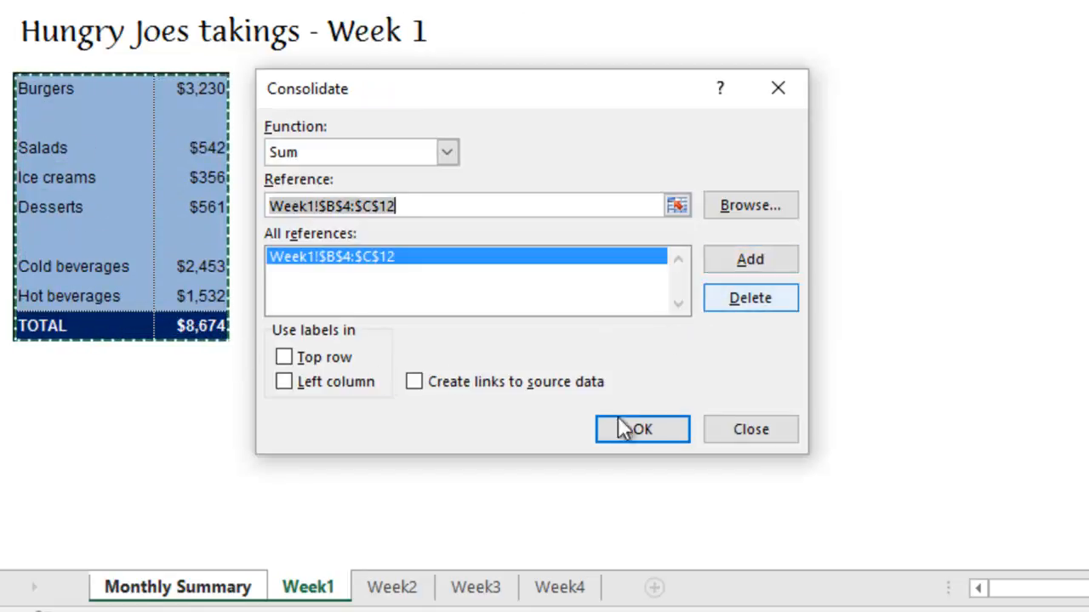
click(391, 587)
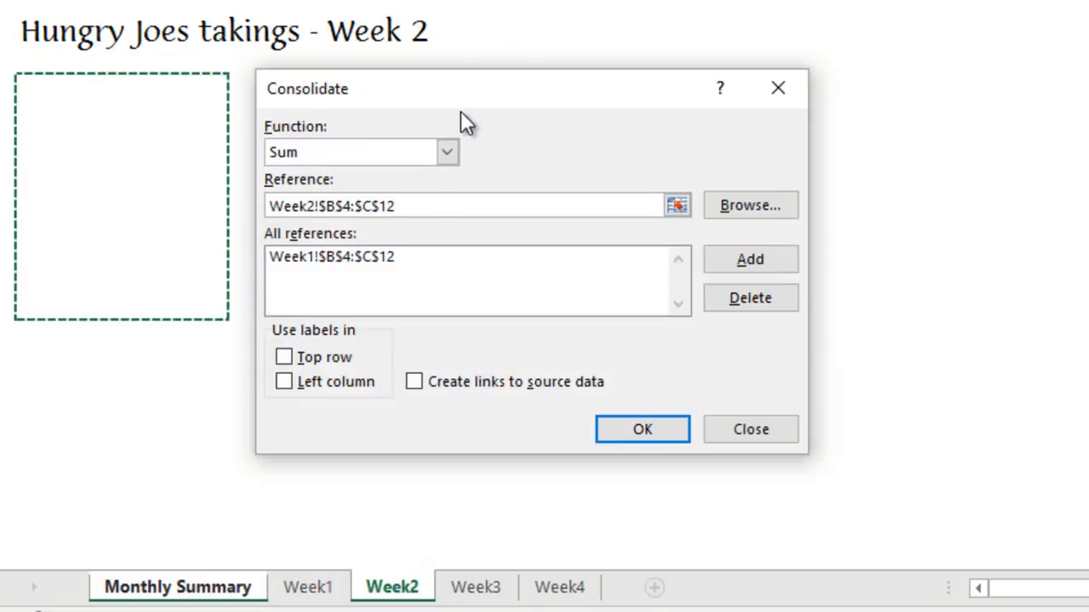
drag(460, 94, 679, 161)
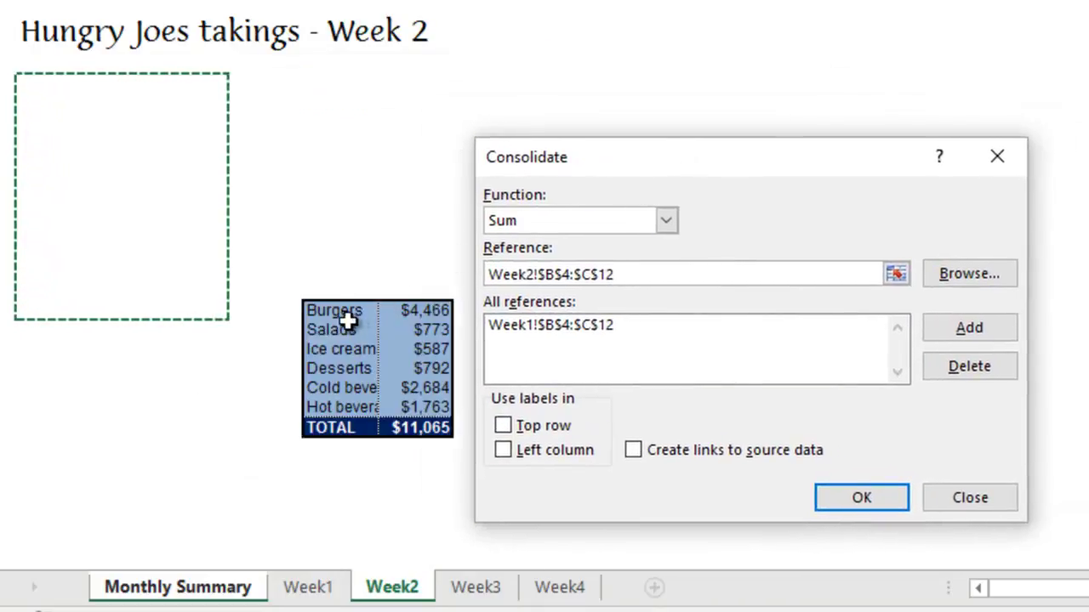
drag(327, 310, 409, 431)
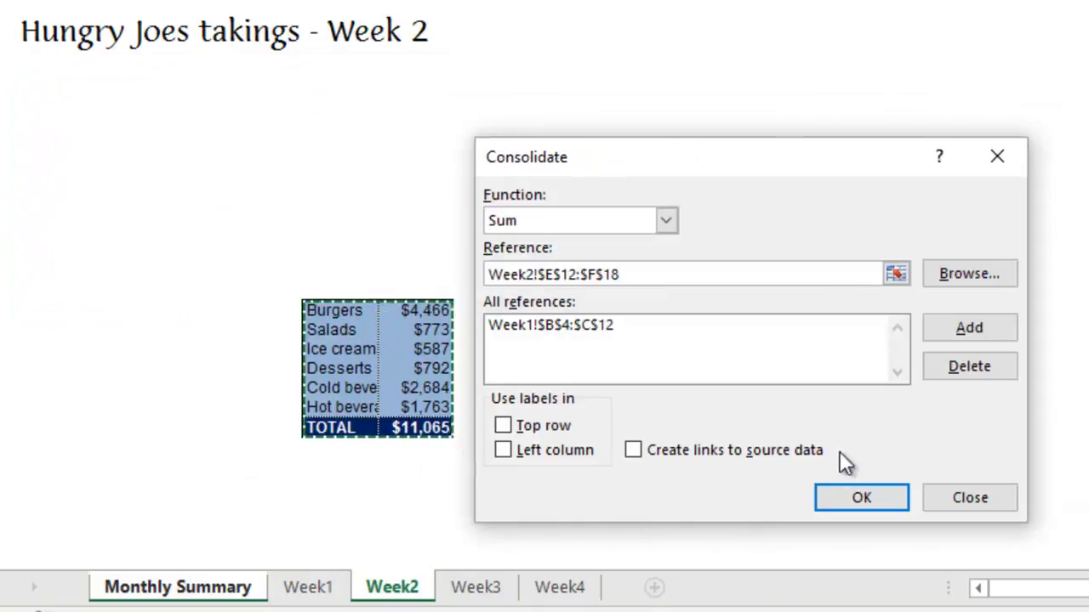
click(969, 326)
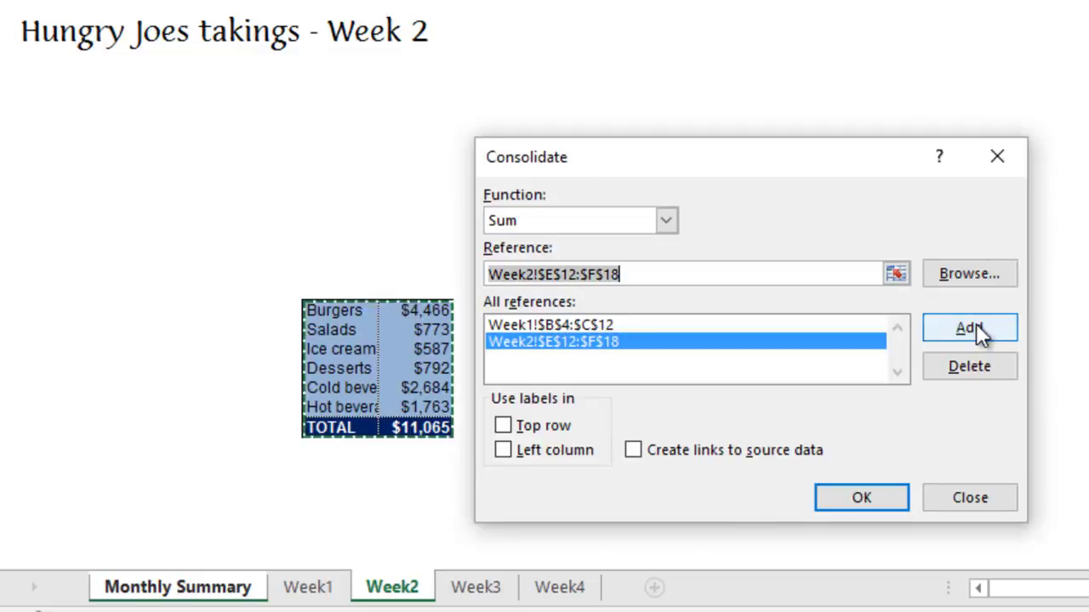
Add the Week3 table and Week4's B4:C10 table as the remaining sources
click(475, 586)
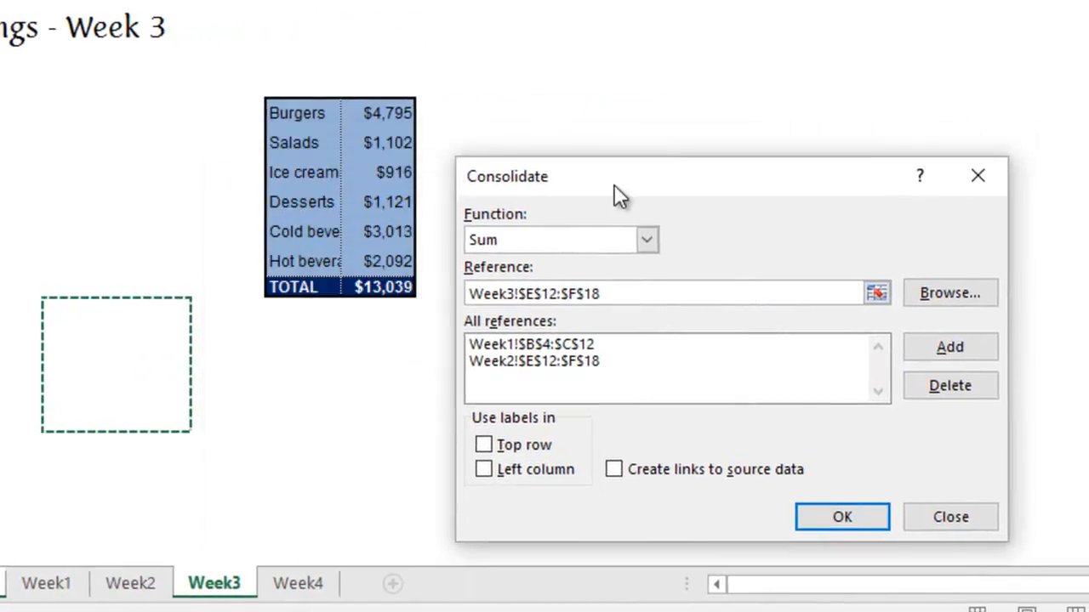
mouse_move(287, 112)
mouse_down()
mouse_move(376, 315)
mouse_move(387, 286)
mouse_up()
click(936, 350)
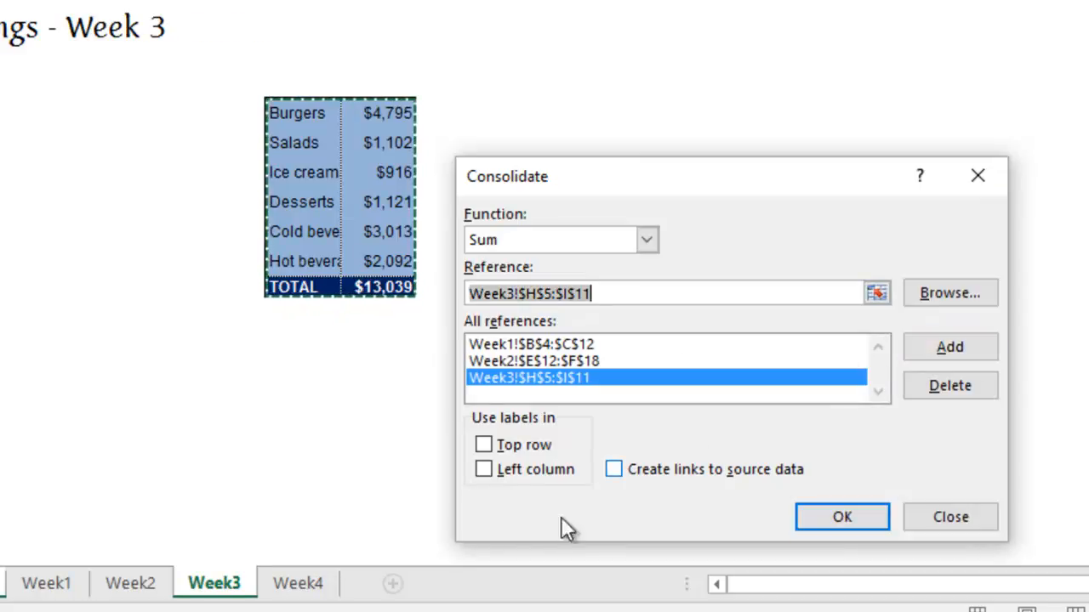
click(298, 584)
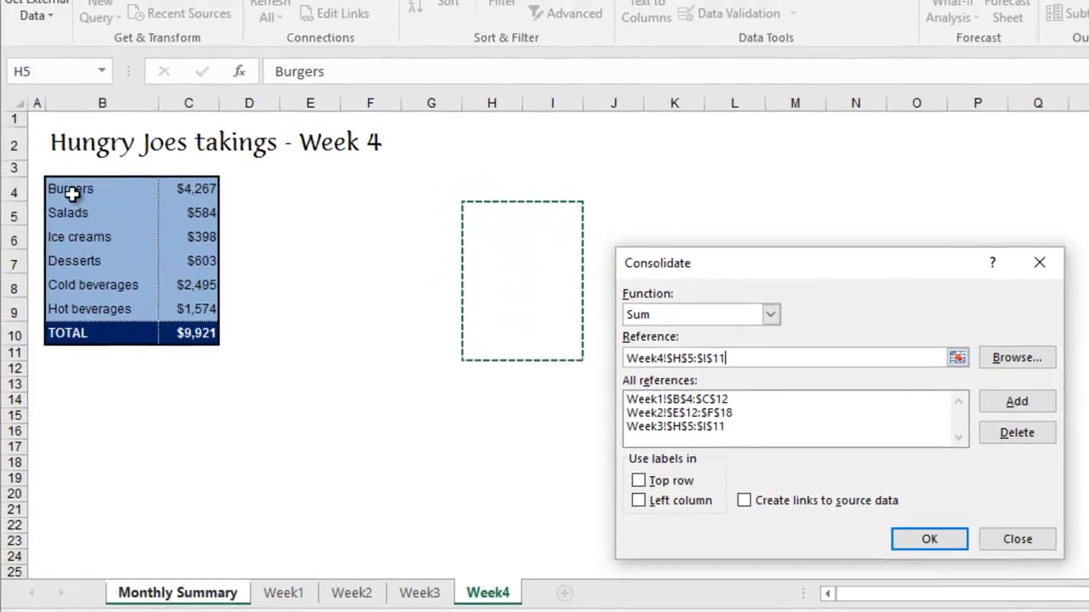
drag(70, 189, 197, 332)
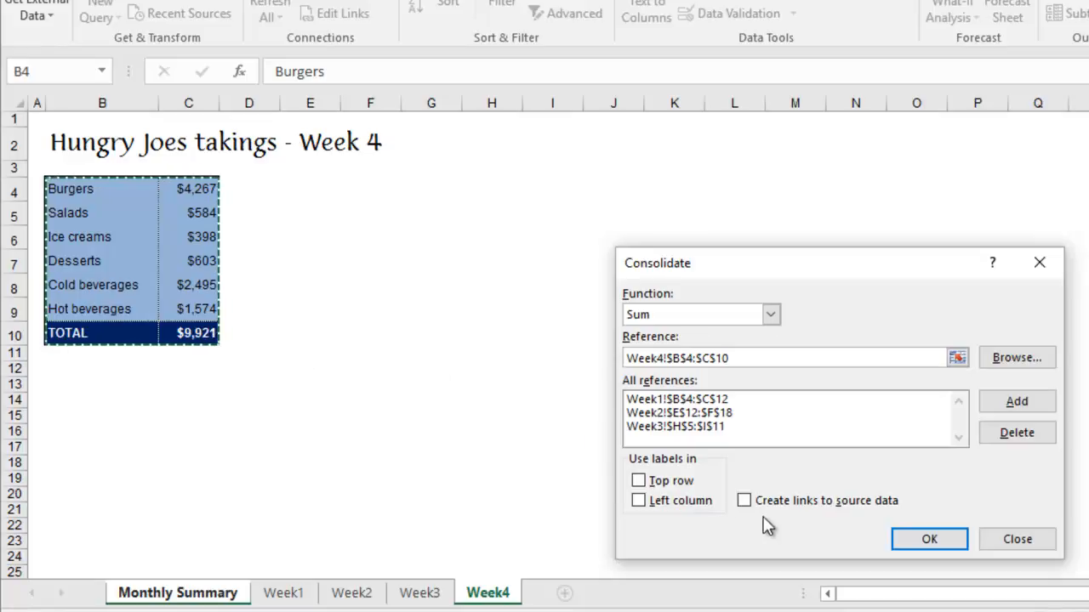
click(1016, 401)
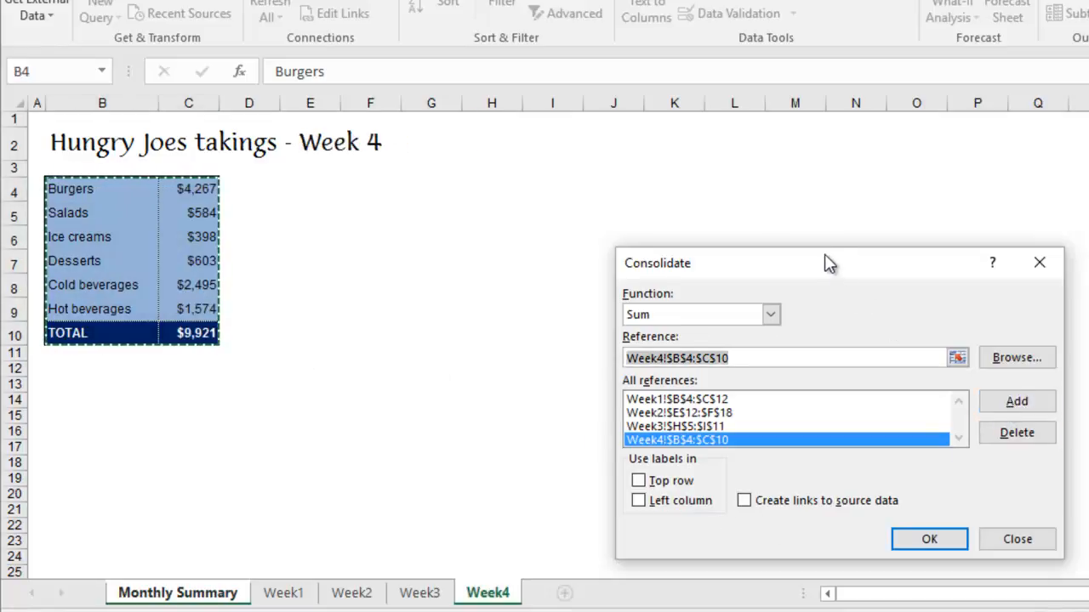
drag(825, 263, 456, 182)
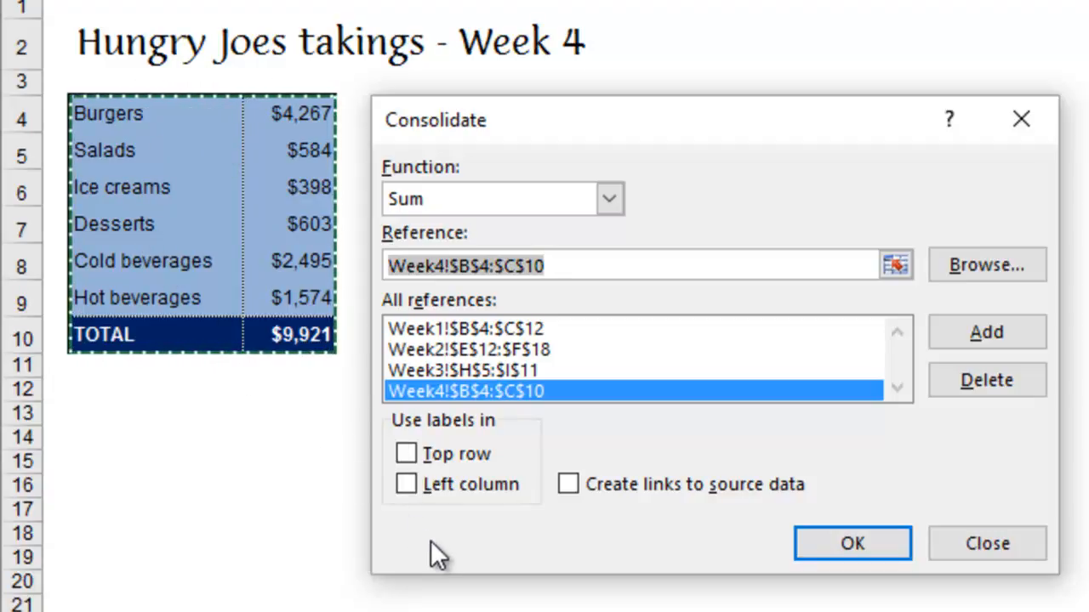
Consolidate using Left column labels, refilling the Monthly Totals to a $42,699 grand total
click(405, 481)
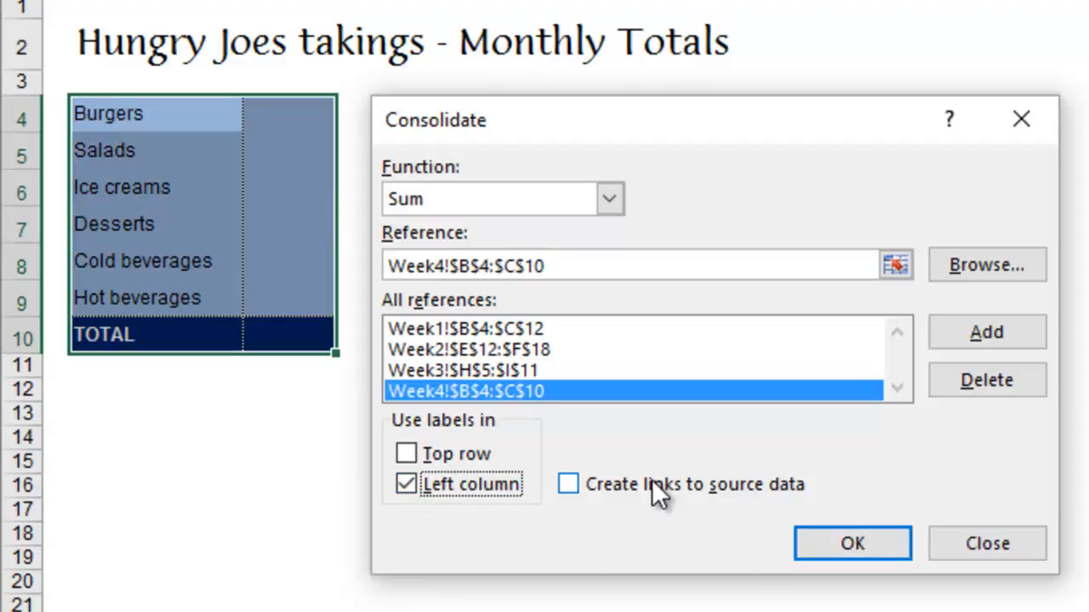
click(872, 537)
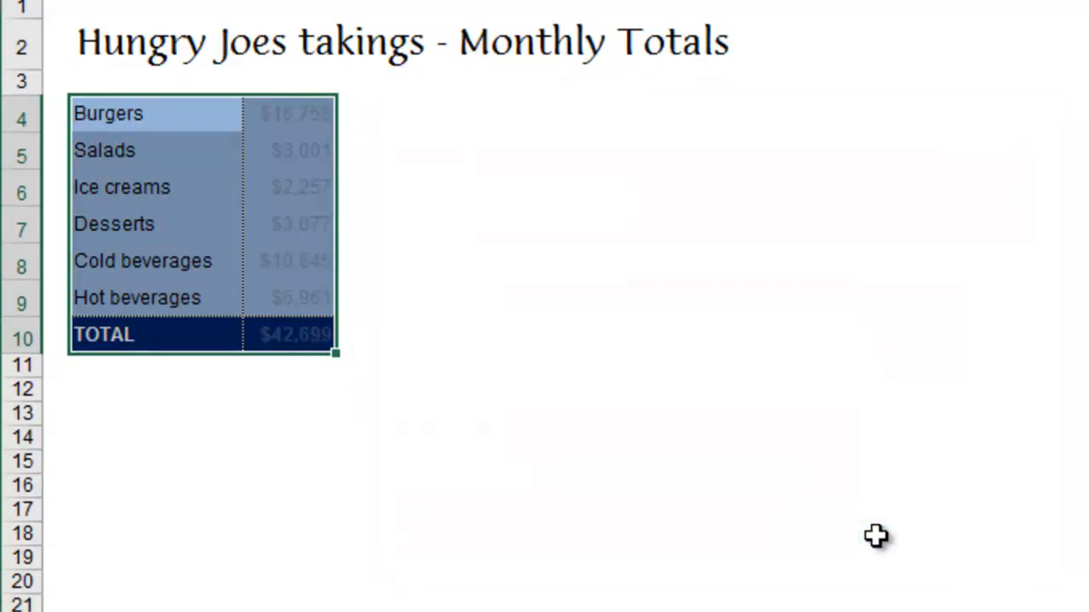